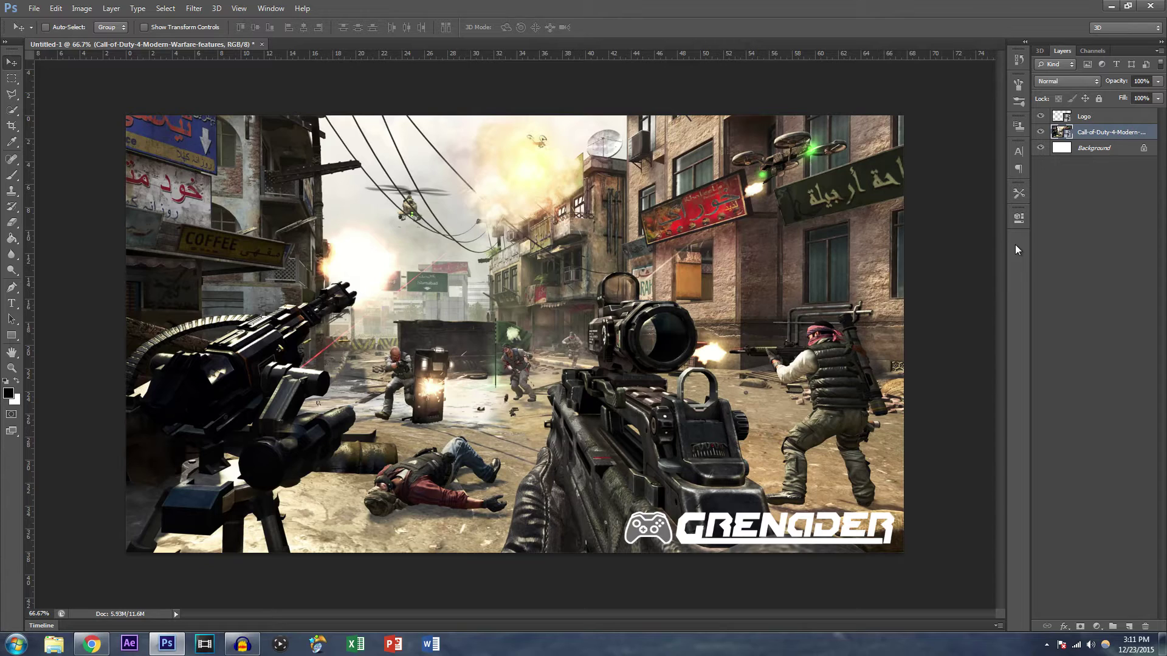
Scroll through the Chrome Google Images 'gaming icon png' results of controller and joystick icons
click(91, 644)
scroll(316, 213, up, 9)
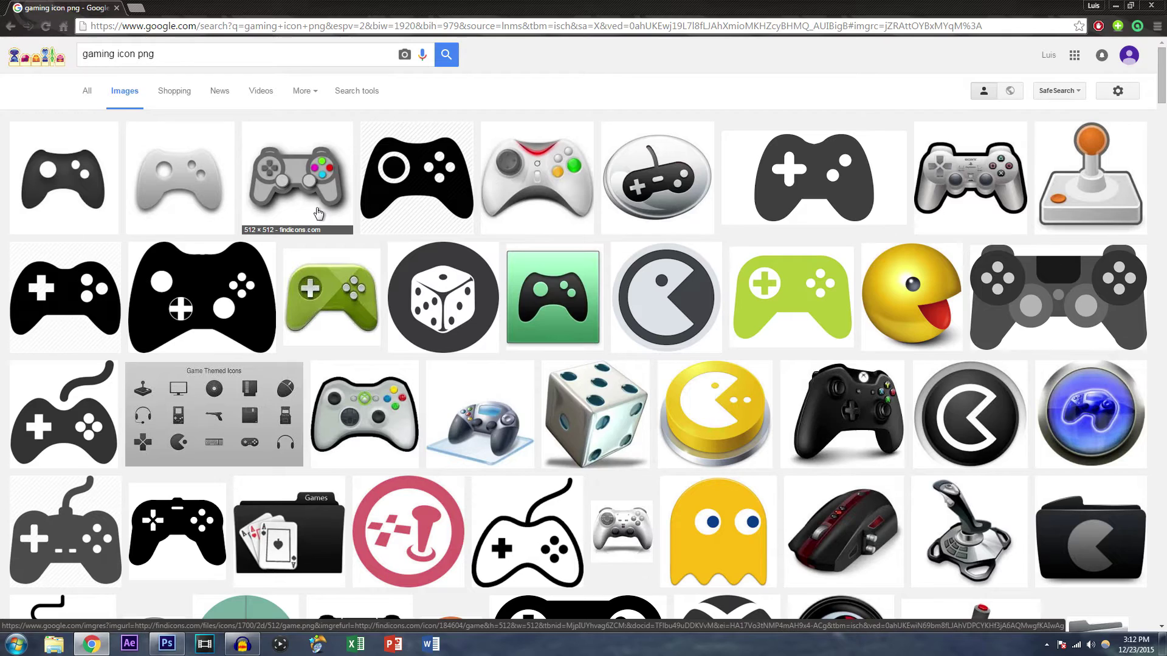
scroll(317, 213, down, 8)
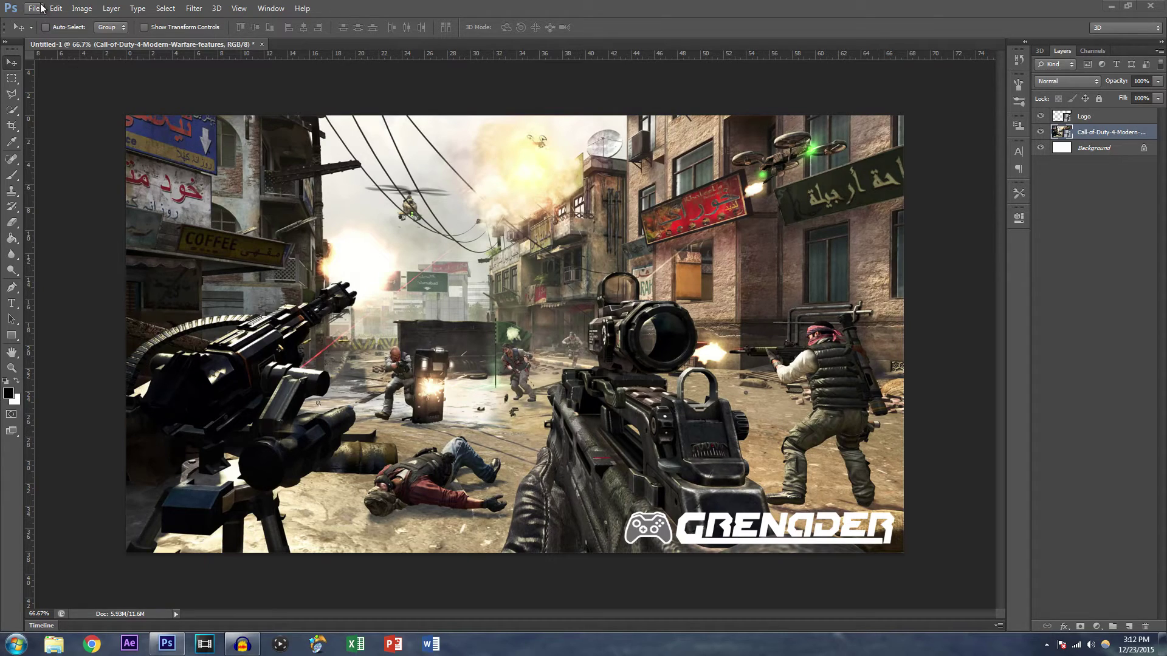
Create a new 1920 × 1080 document from File > New
click(34, 9)
click(46, 22)
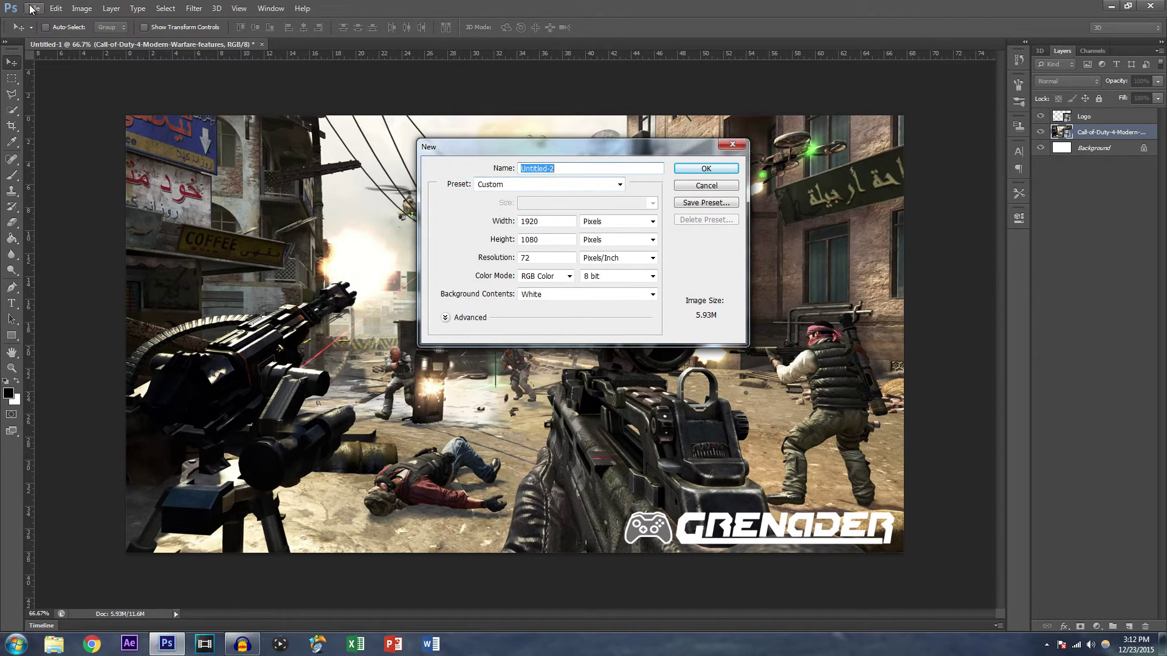
drag(550, 223, 510, 228)
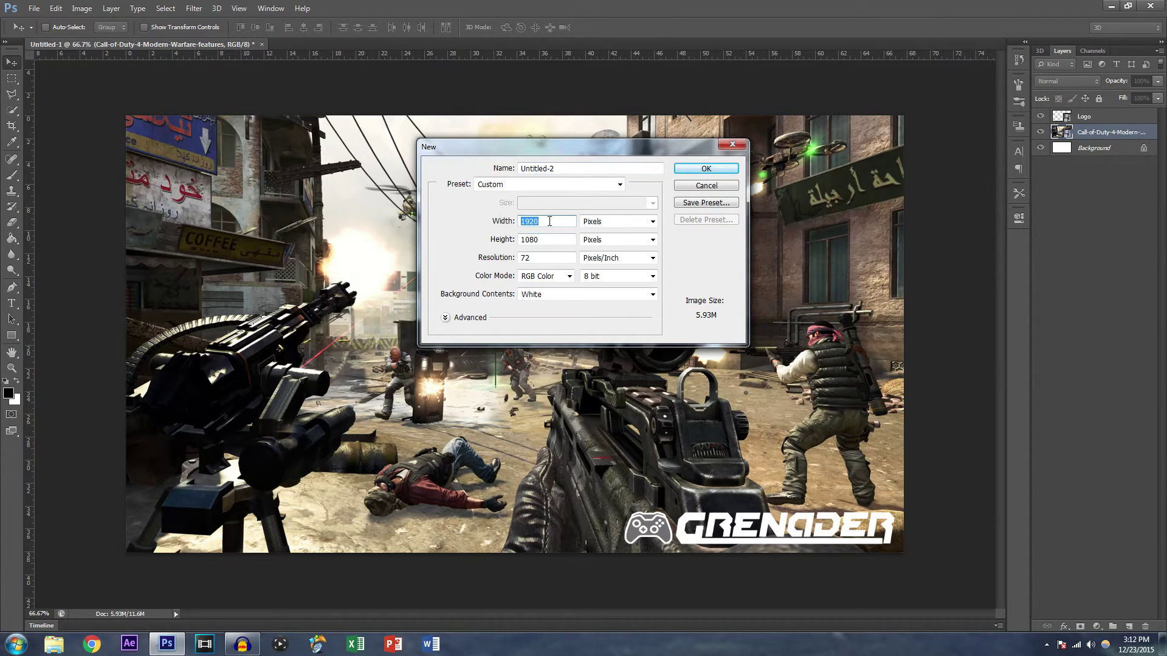
key(Return)
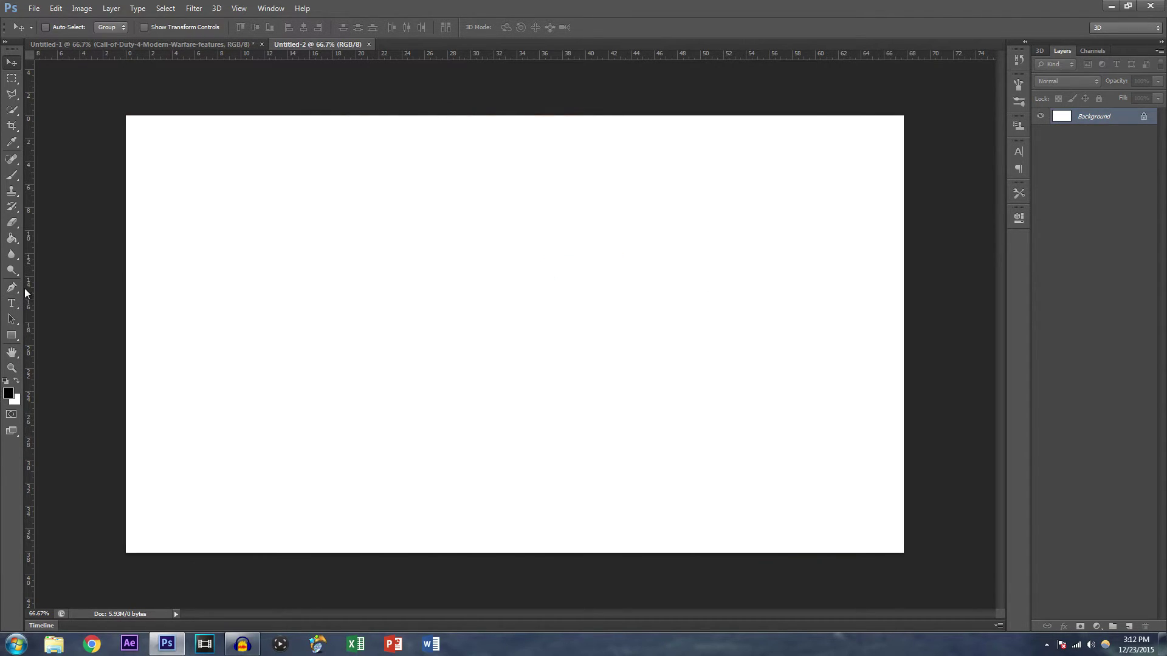
Brush black over the entire canvas, then pick the Move tool
key(b)
mouse_move(132, 167)
mouse_down()
mouse_move(956, 177)
mouse_move(544, 214)
mouse_move(1139, 307)
mouse_move(170, 416)
mouse_move(552, 578)
mouse_move(310, 419)
mouse_move(505, 474)
mouse_up()
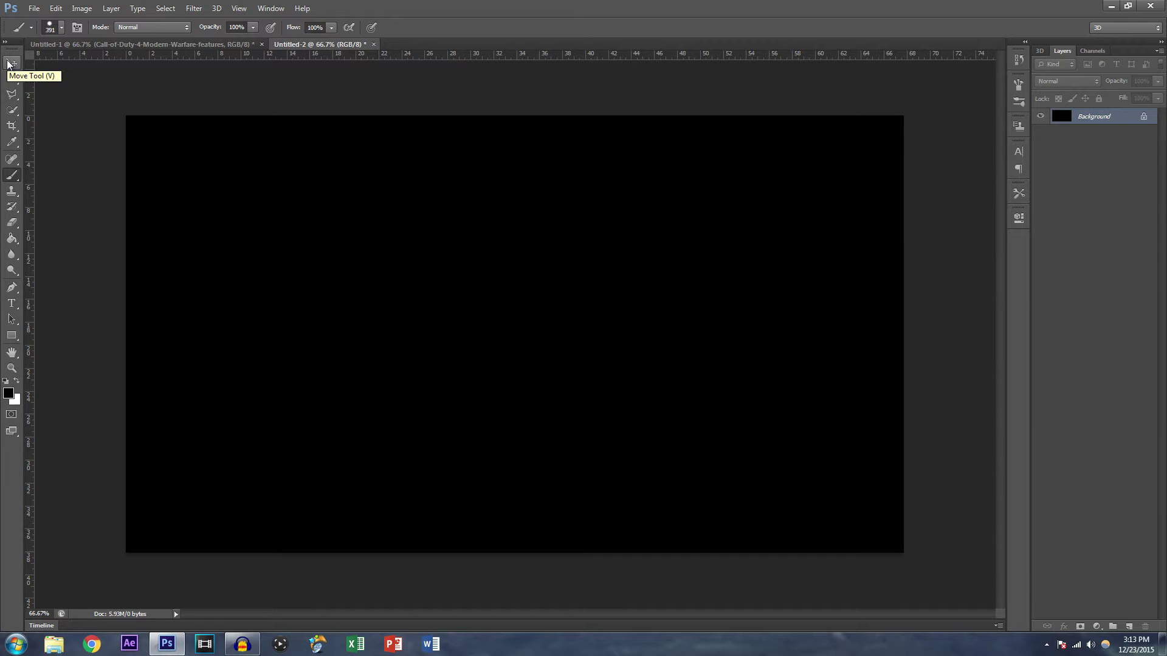
click(16, 63)
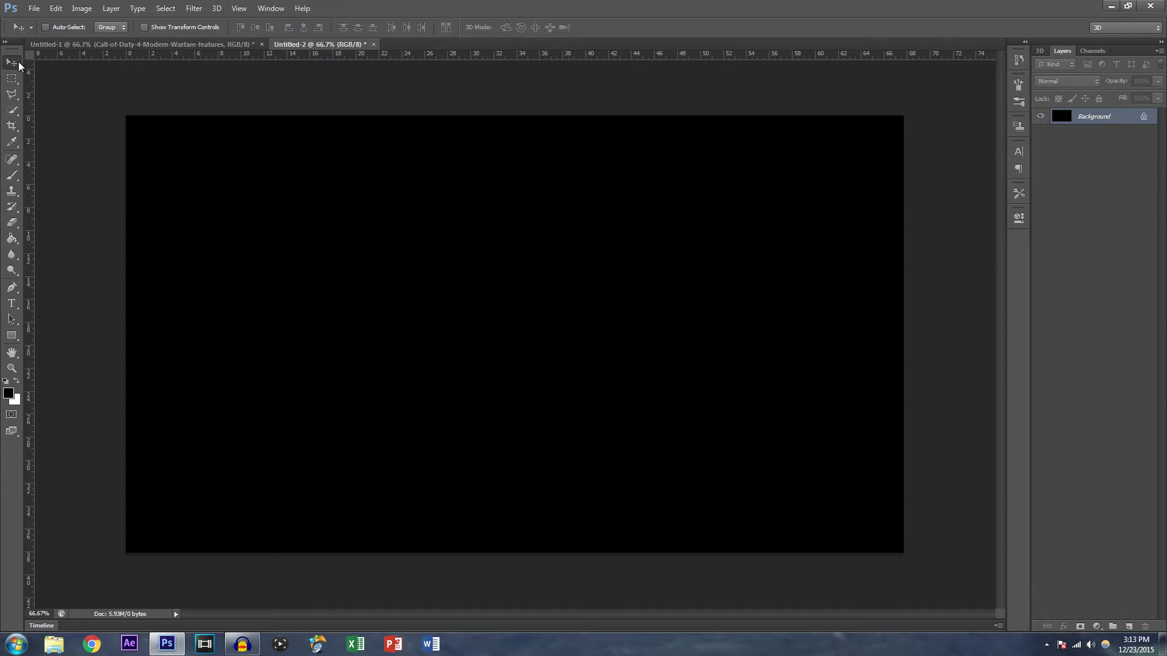
On a new layer, paste the GRENADER title as text near the canvas centre
key(ctrl+shift+alt+n)
key(t)
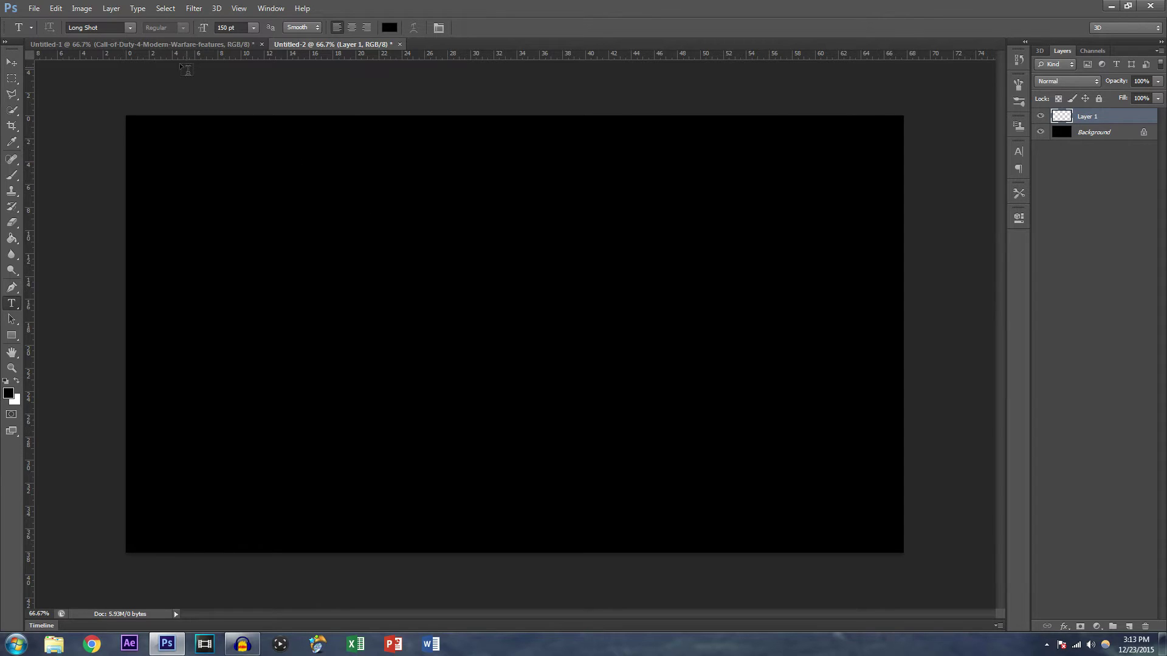
click(502, 353)
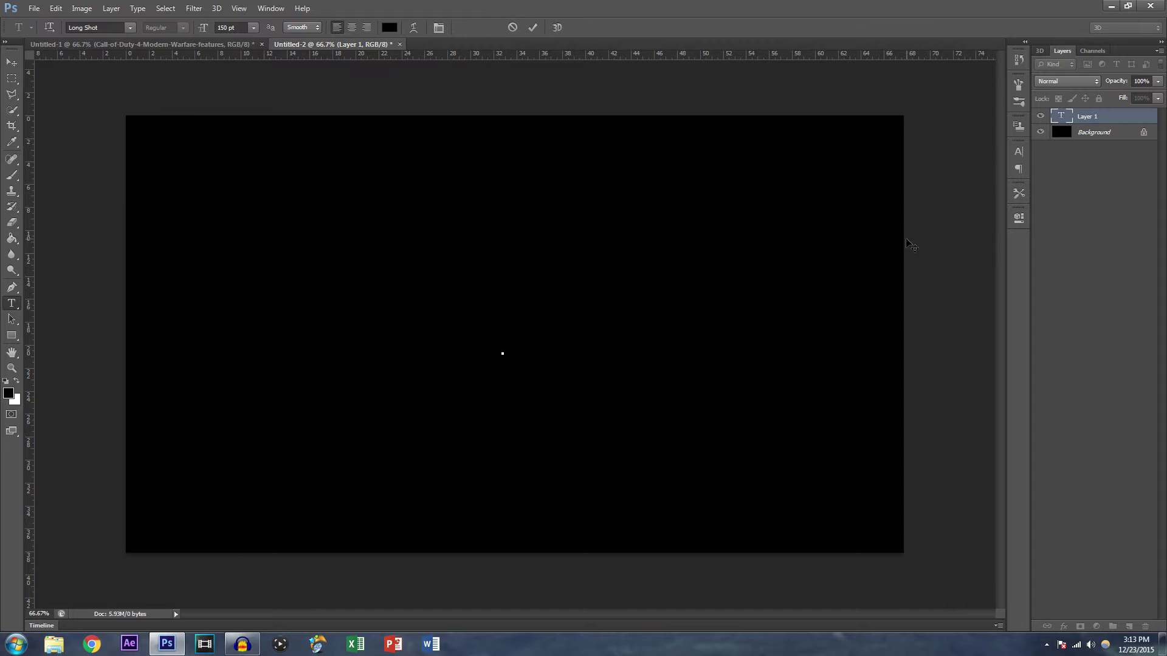
text(GRENADER)
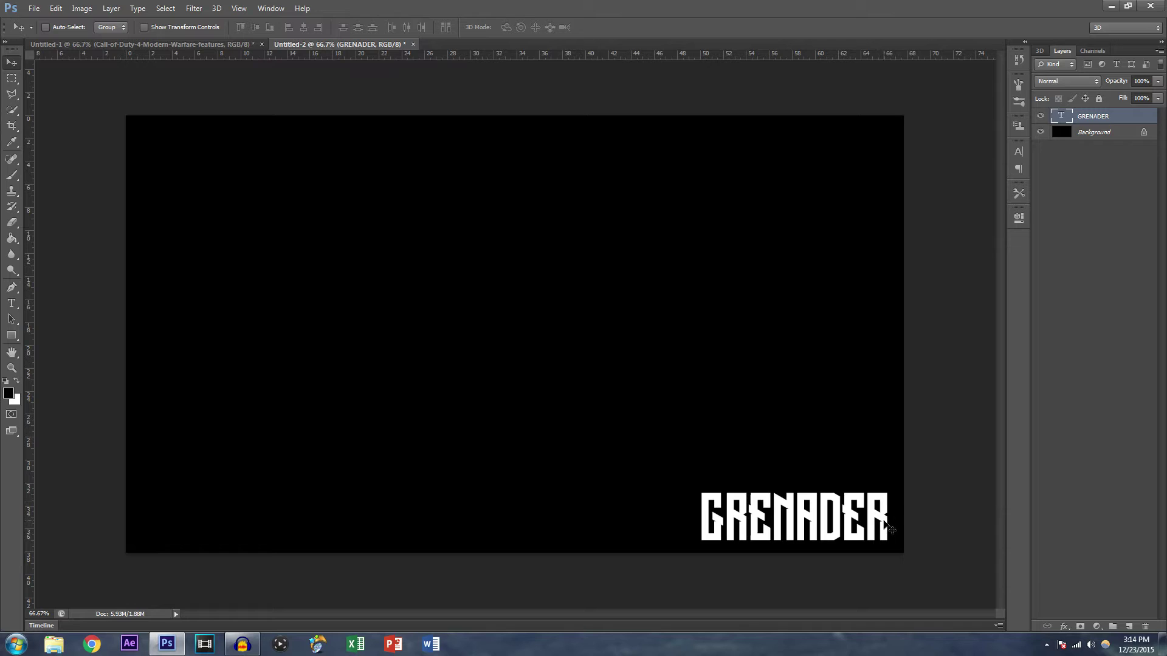
Add a new empty layer above GRENADER, cancelling an accidental Save As
click(1137, 626)
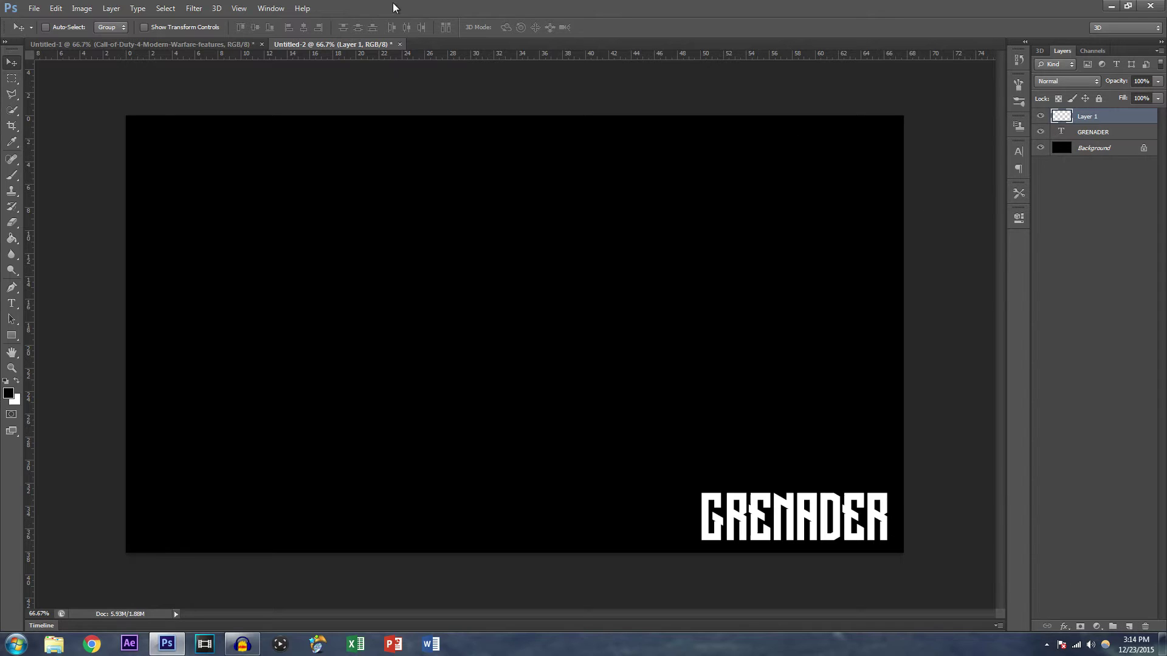
click(34, 10)
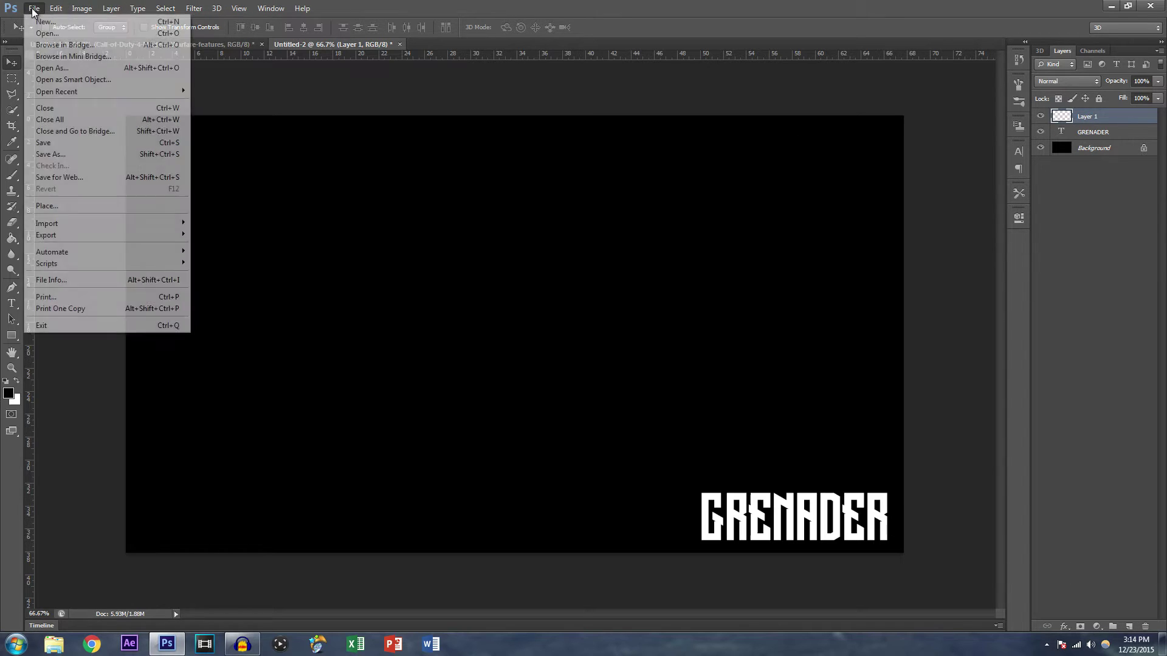
click(71, 154)
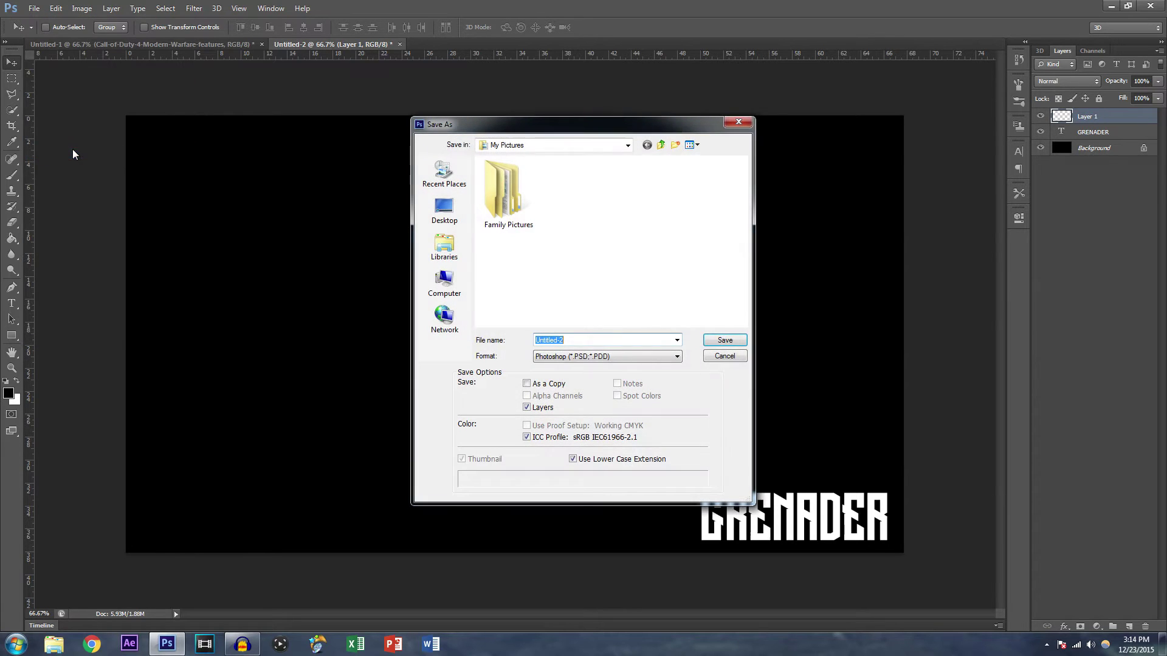
click(740, 122)
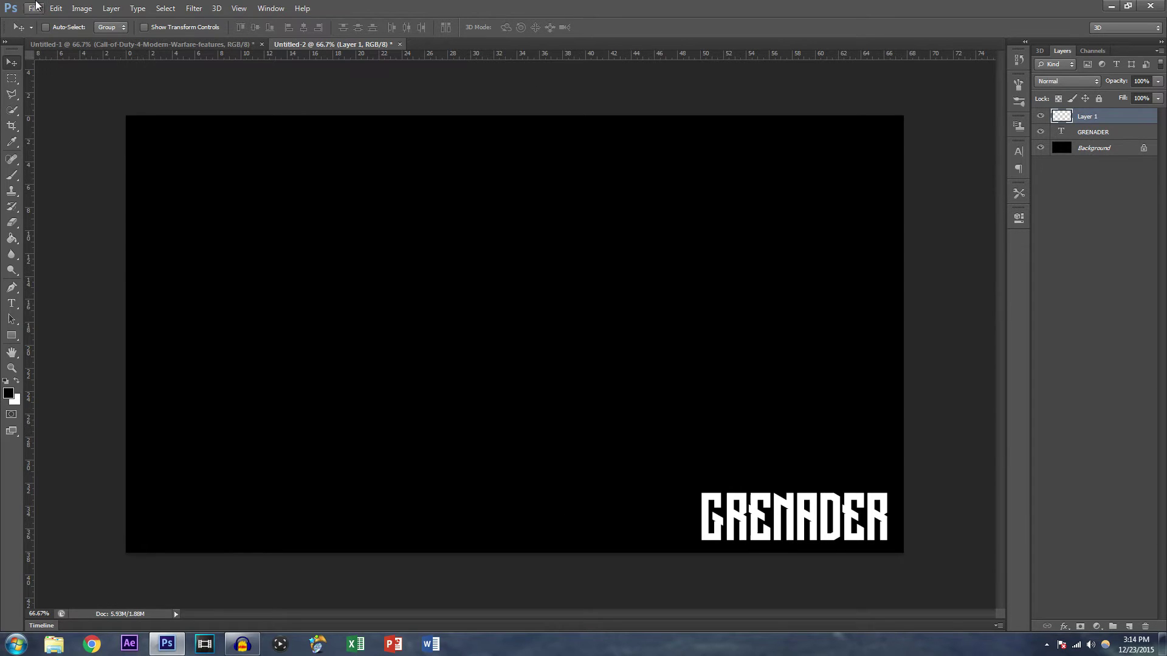
Start File > Place and browse the Desktop folder for the game screenshot
click(34, 8)
click(82, 204)
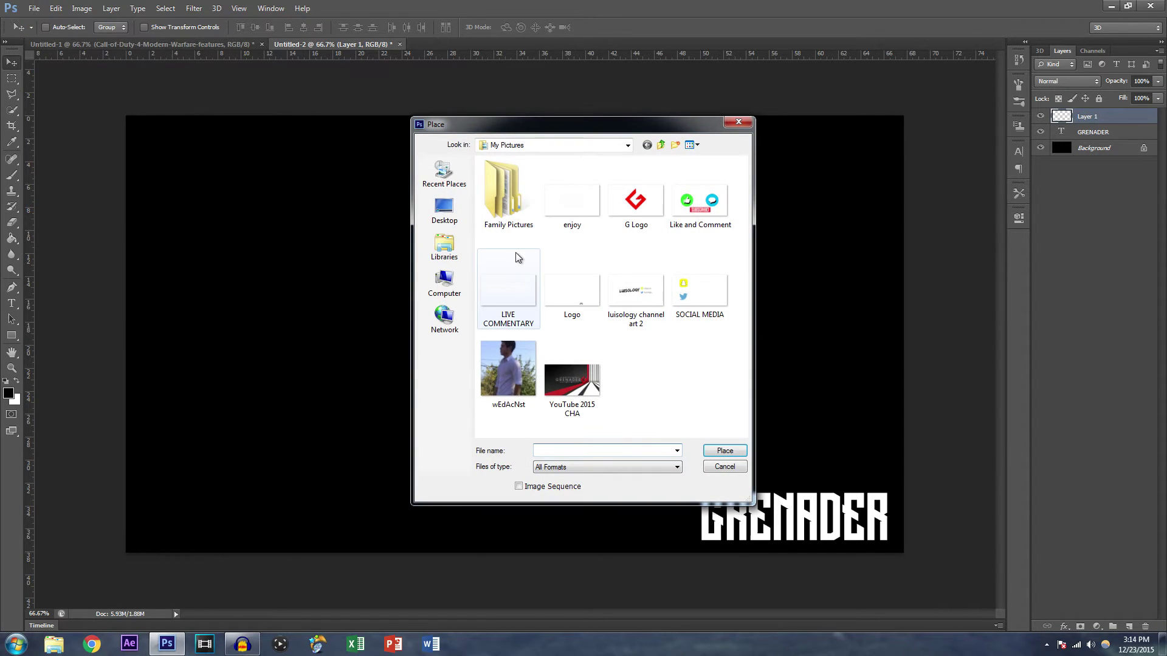
click(444, 210)
scroll(570, 316, down, 10)
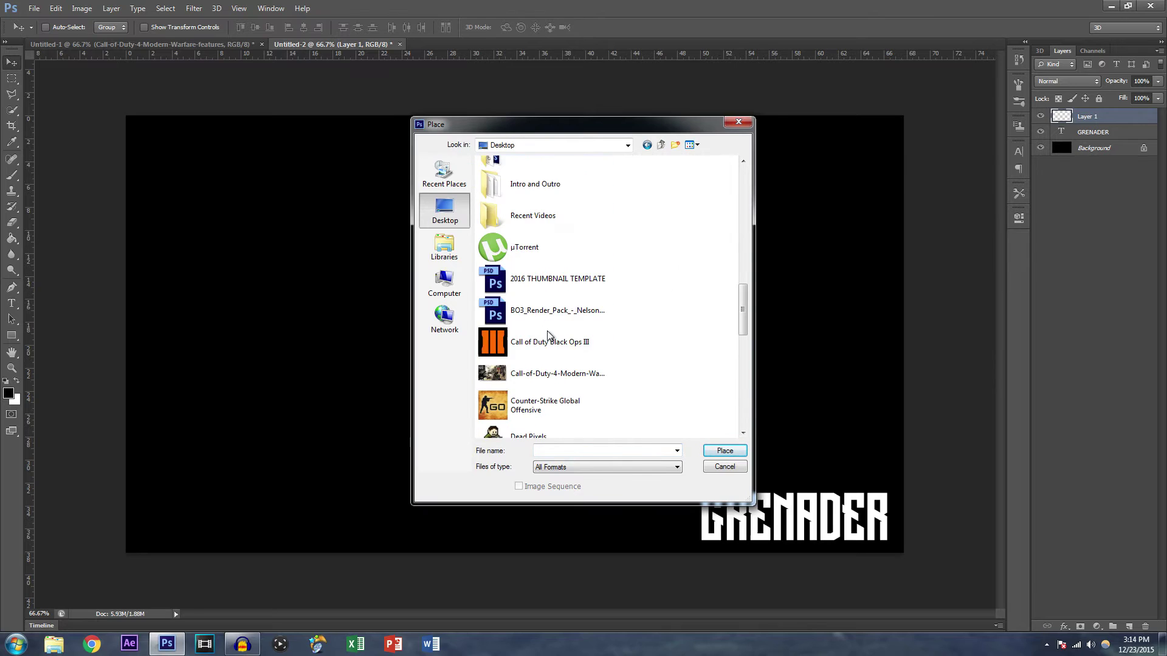
scroll(530, 265, up, 8)
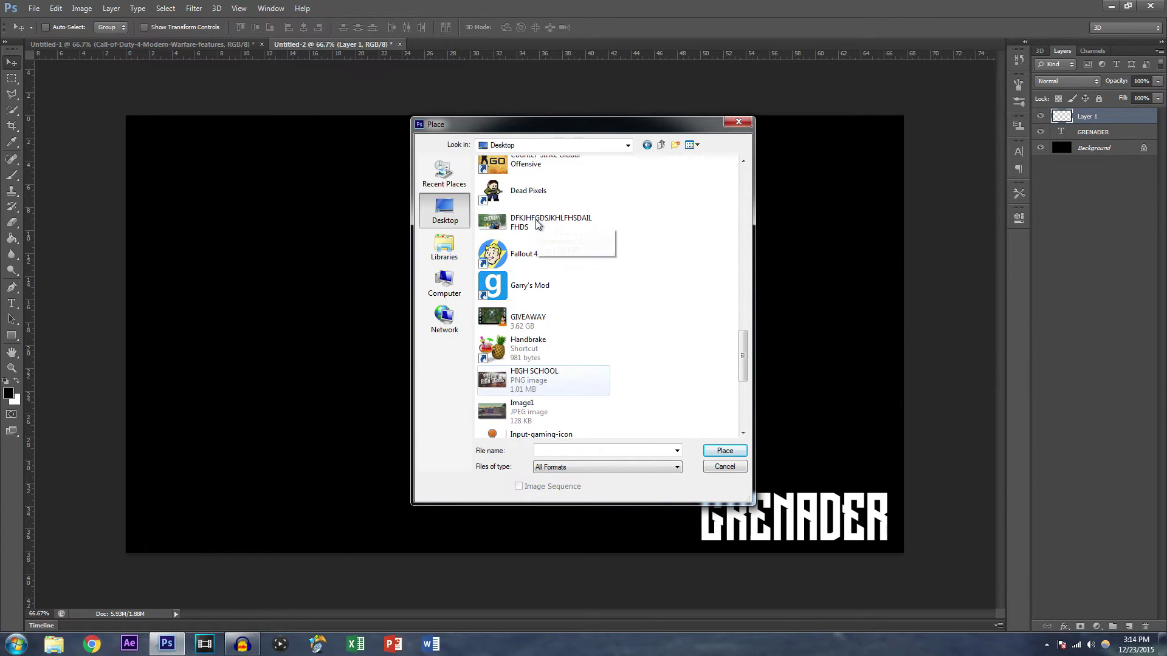
scroll(528, 262, down, 10)
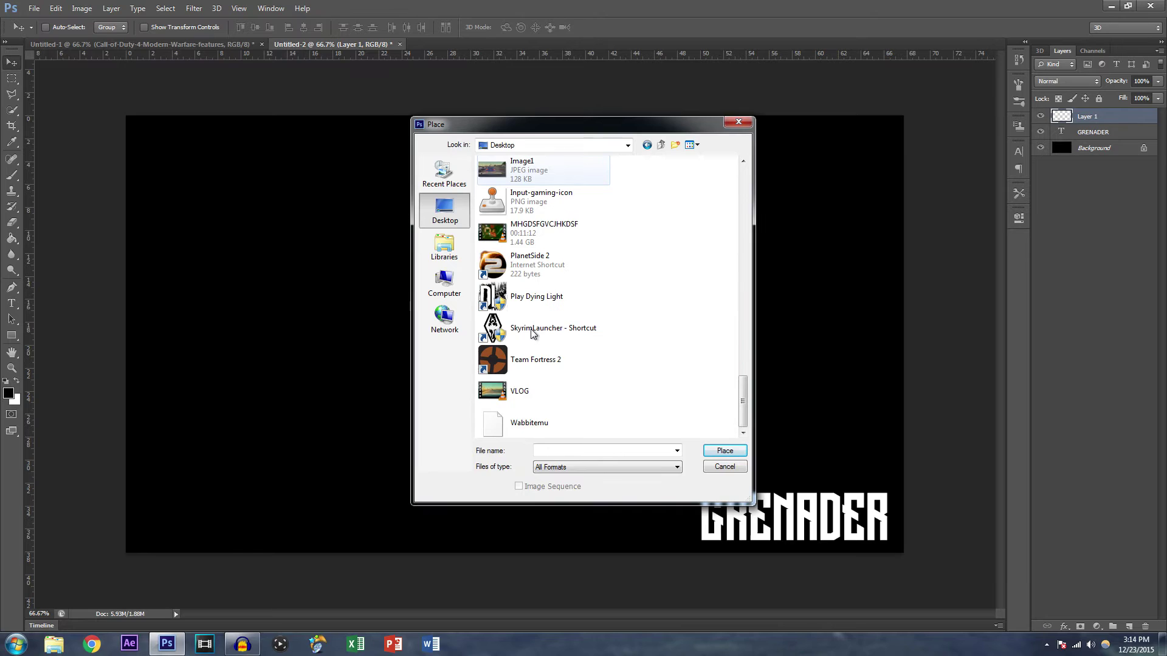
scroll(530, 267, up, 8)
scroll(538, 329, up, 3)
scroll(537, 328, down, 3)
scroll(545, 286, up, 3)
Place the Call-of-Duty screenshot and enlarge it to fill the whole canvas
click(538, 211)
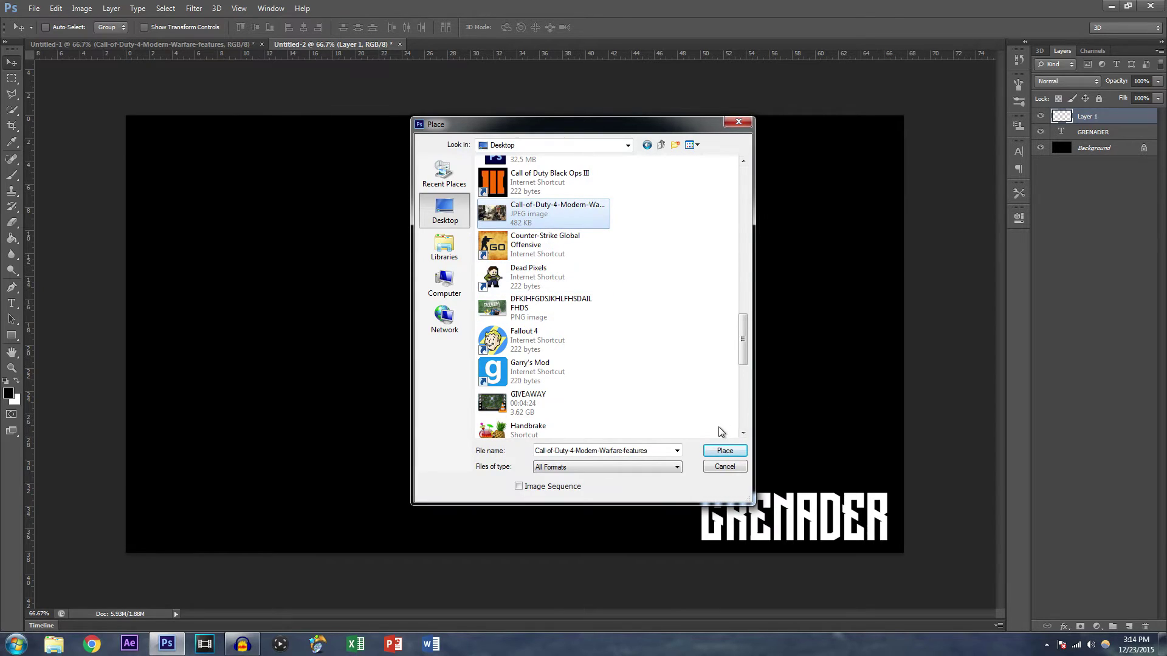
click(725, 451)
drag(691, 310, 671, 321)
drag(861, 139, 895, 119)
key(Return)
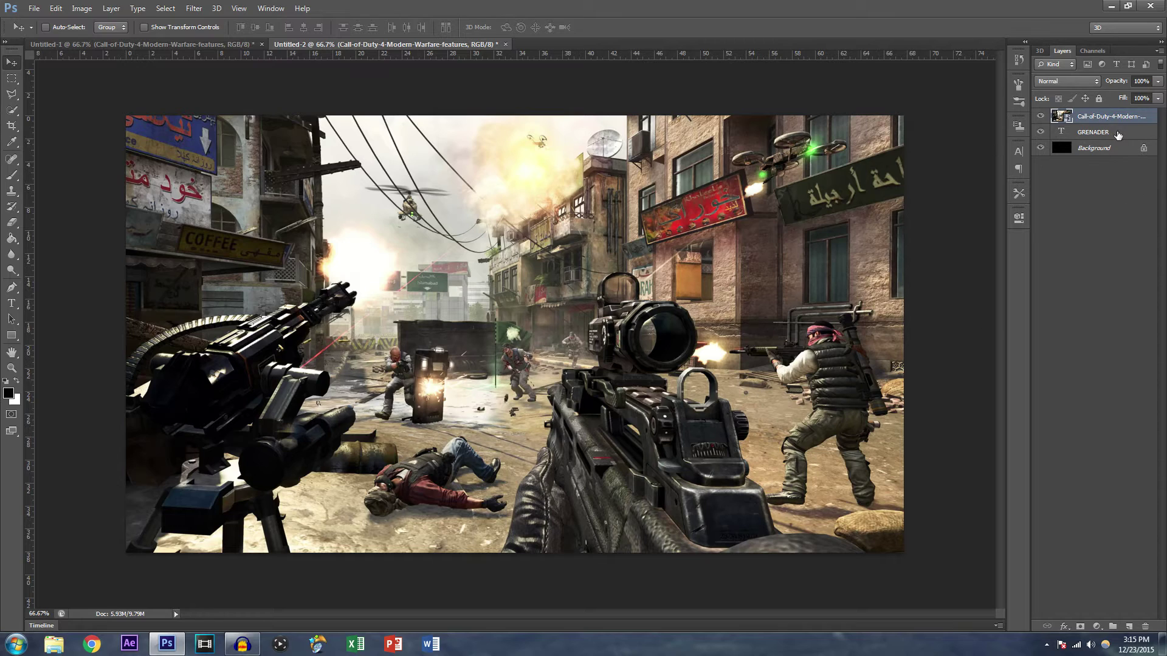
Stack the GRENADER text layer above the screenshot and select its lettering for resizing
drag(1122, 134, 1123, 109)
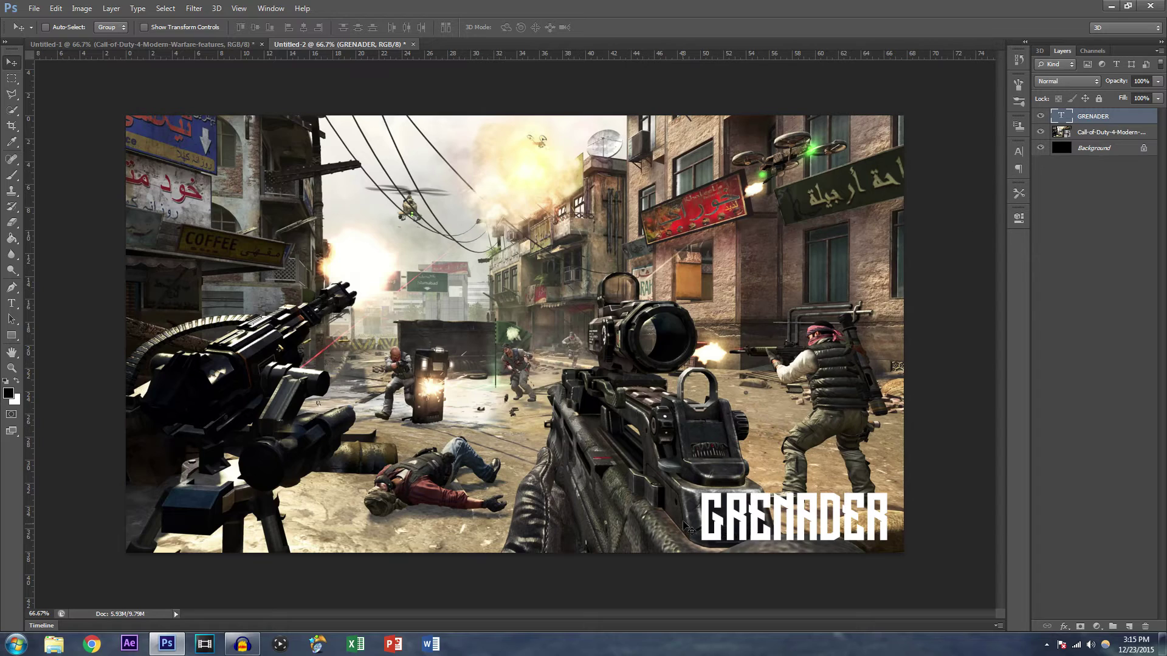
key(t)
drag(888, 515, 621, 523)
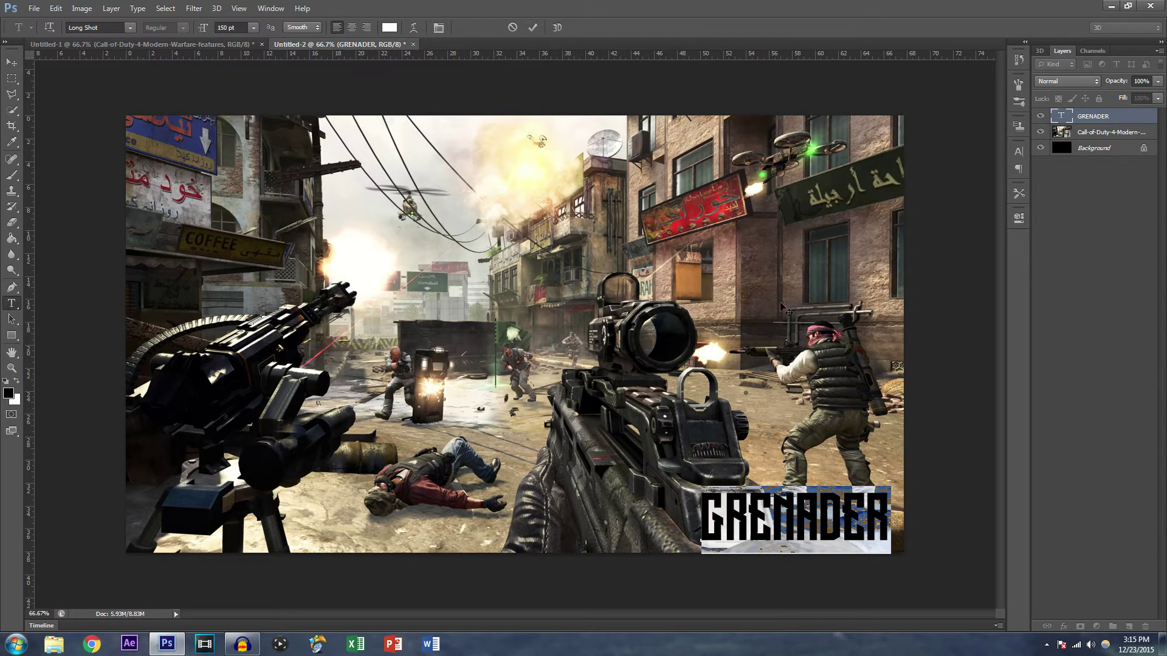
key(ctrl+Return)
key(v)
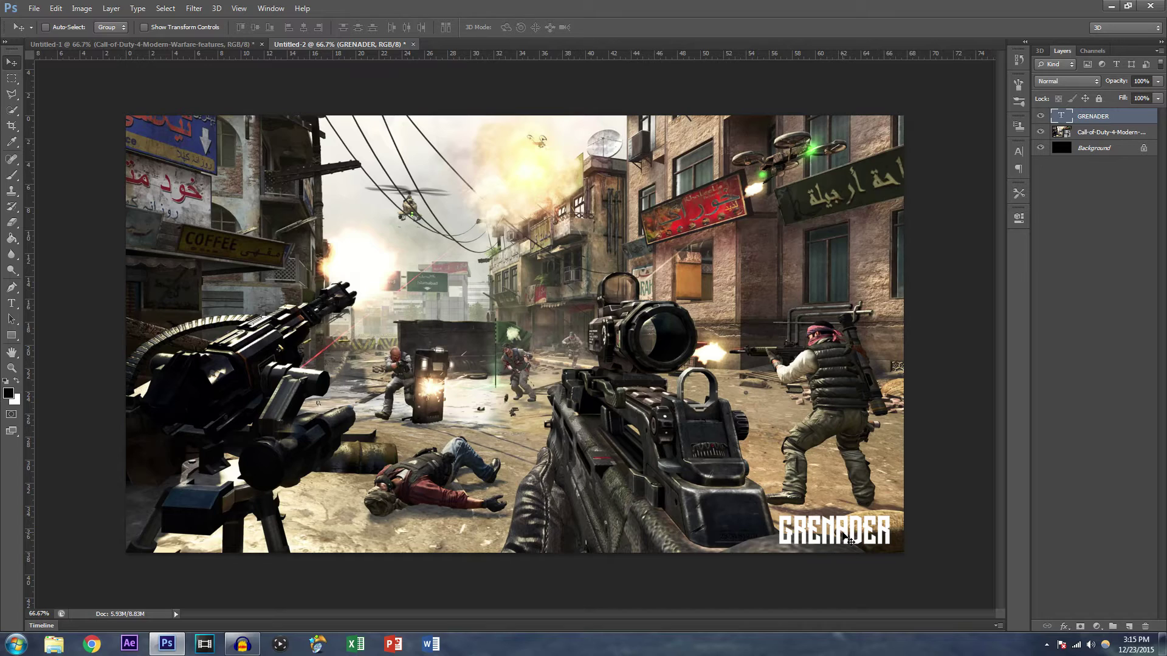
key(t)
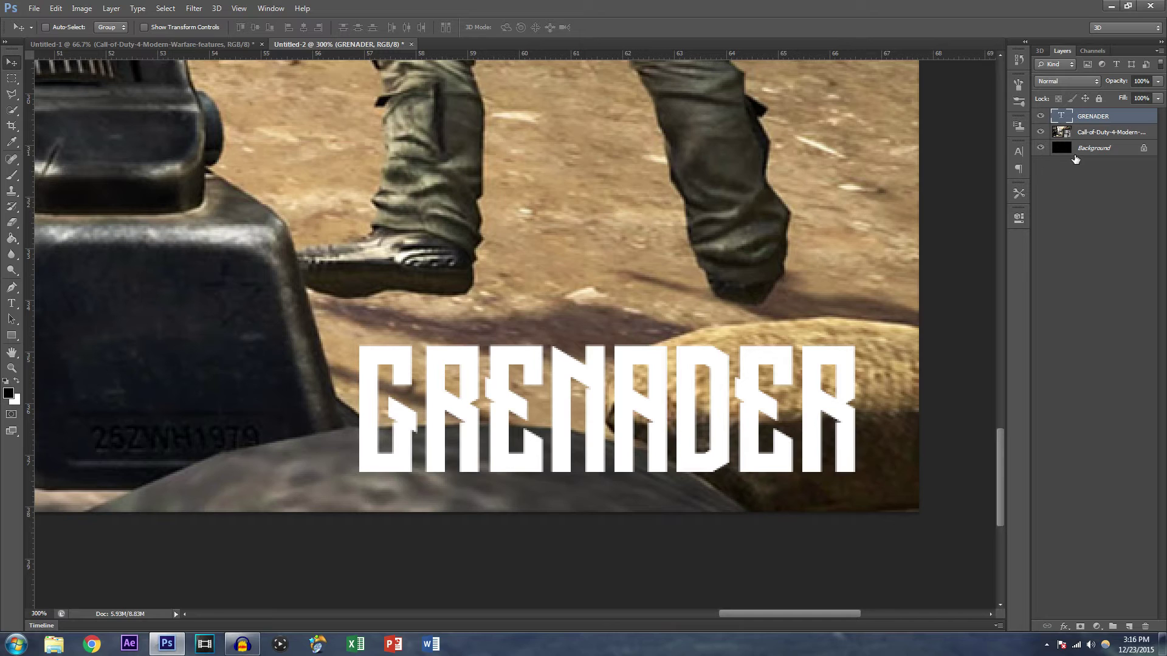
Compare the working GRENADER document with the finished reference design
click(205, 43)
click(313, 42)
click(208, 42)
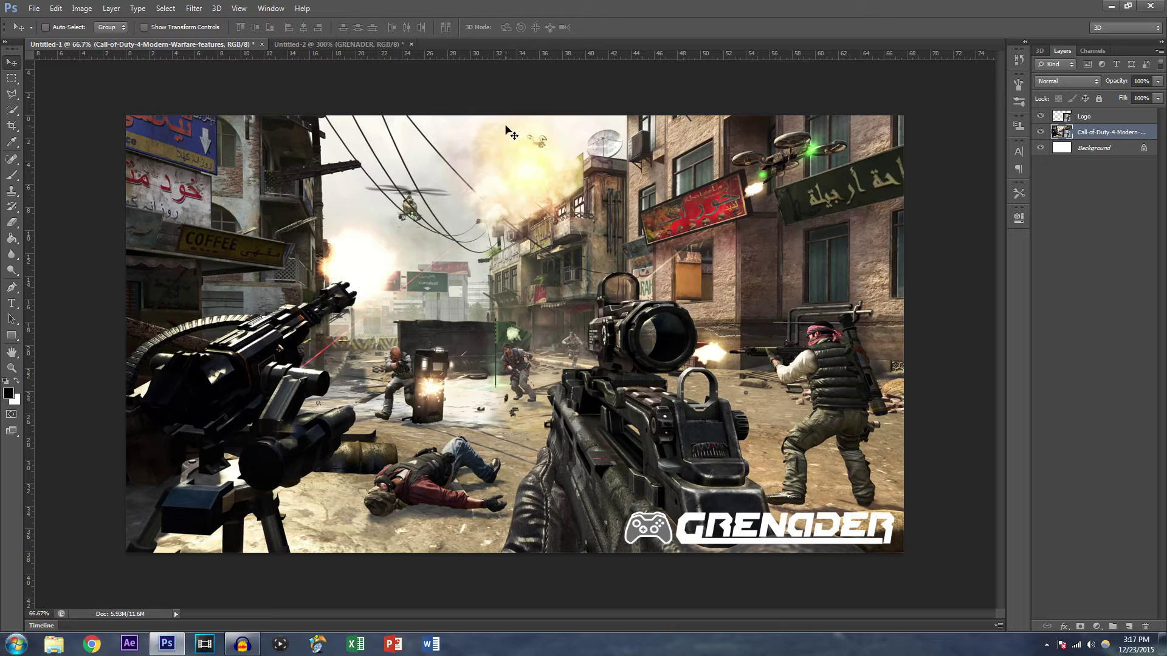
click(356, 46)
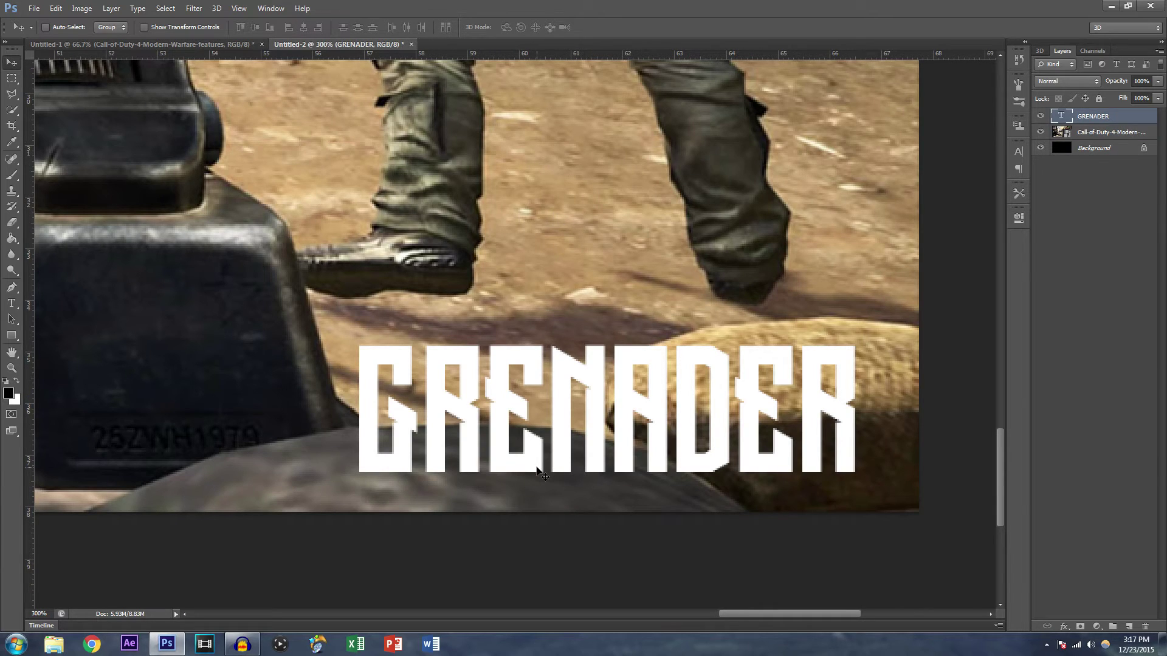
Draw a thin white bar on a new layer and nudge it just beneath GRENADER
key(ctrl+shift+alt+n)
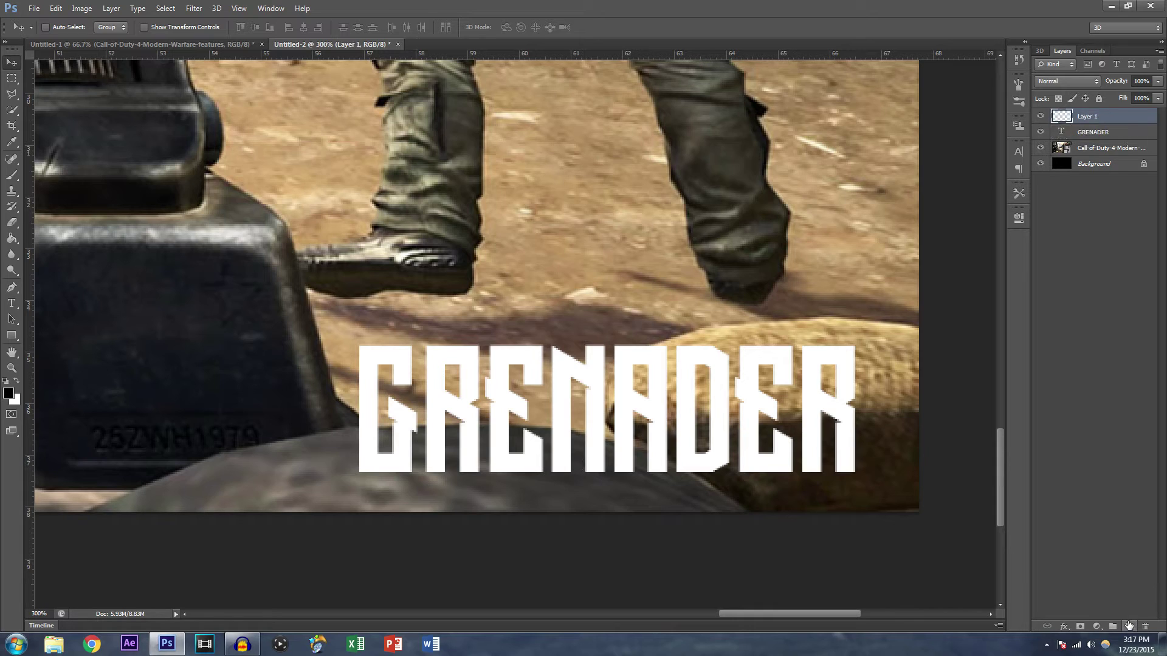
click(12, 335)
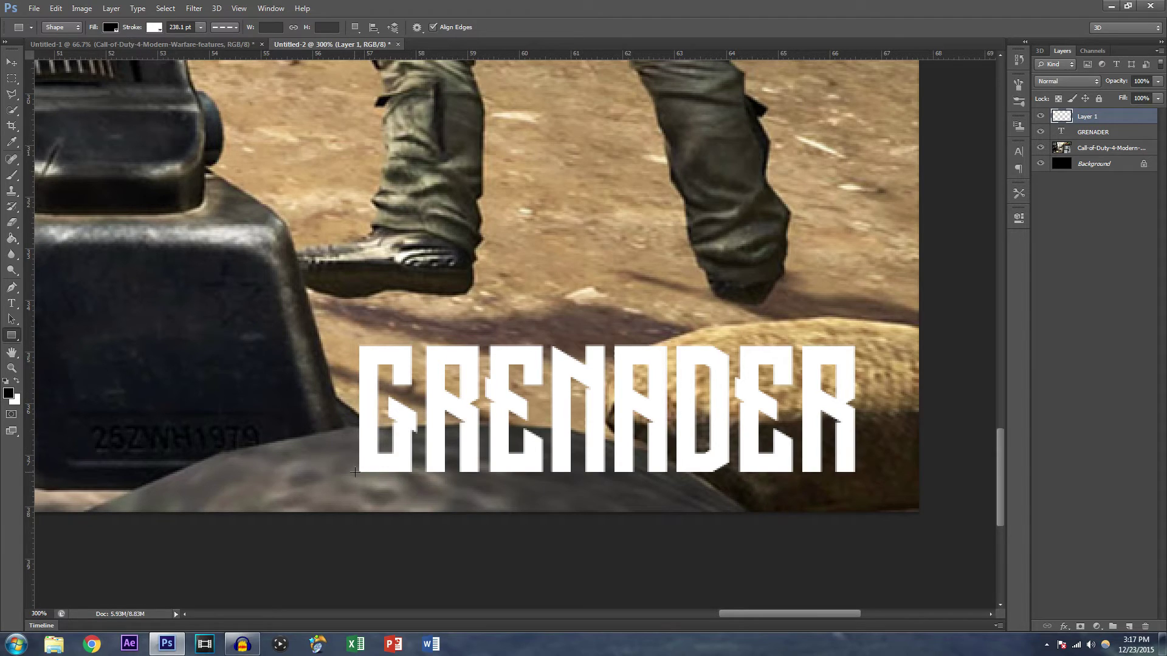
drag(358, 470, 854, 484)
click(12, 63)
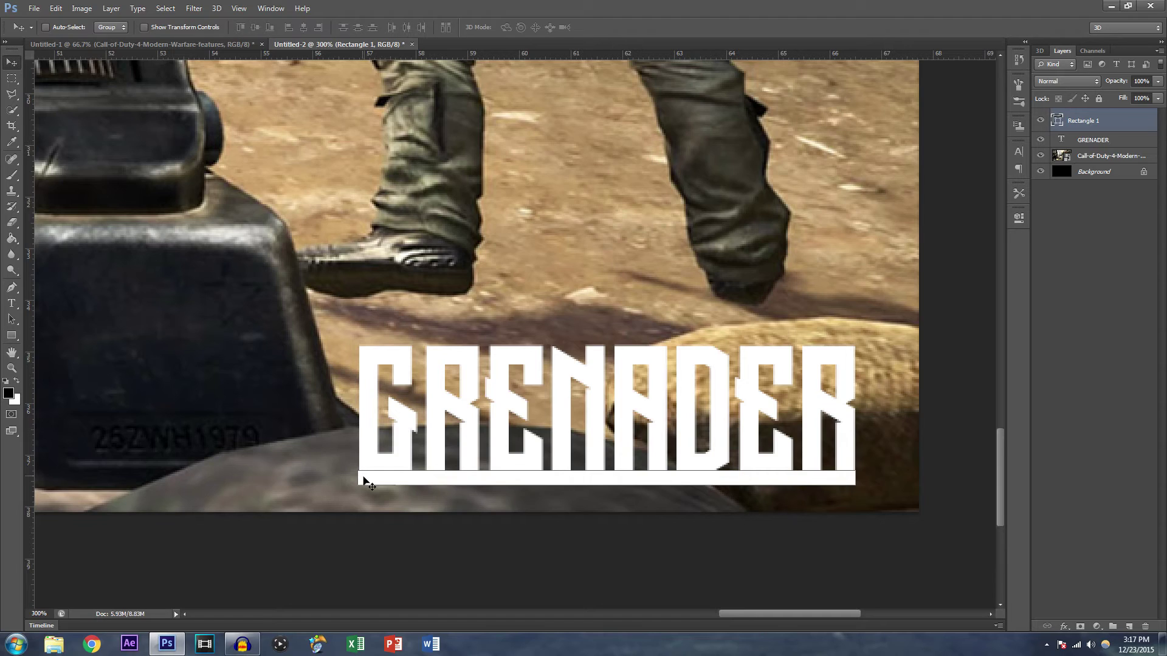
drag(365, 481, 366, 483)
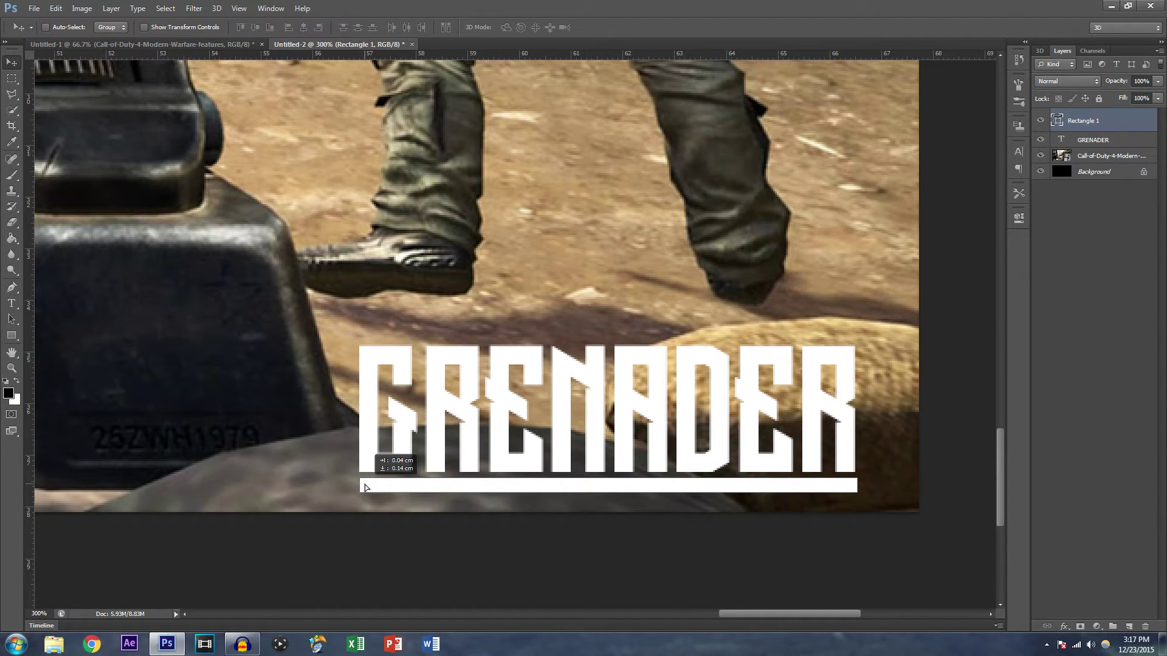
mouse_move(365, 483)
mouse_down()
mouse_move(364, 473)
mouse_move(363, 490)
mouse_up()
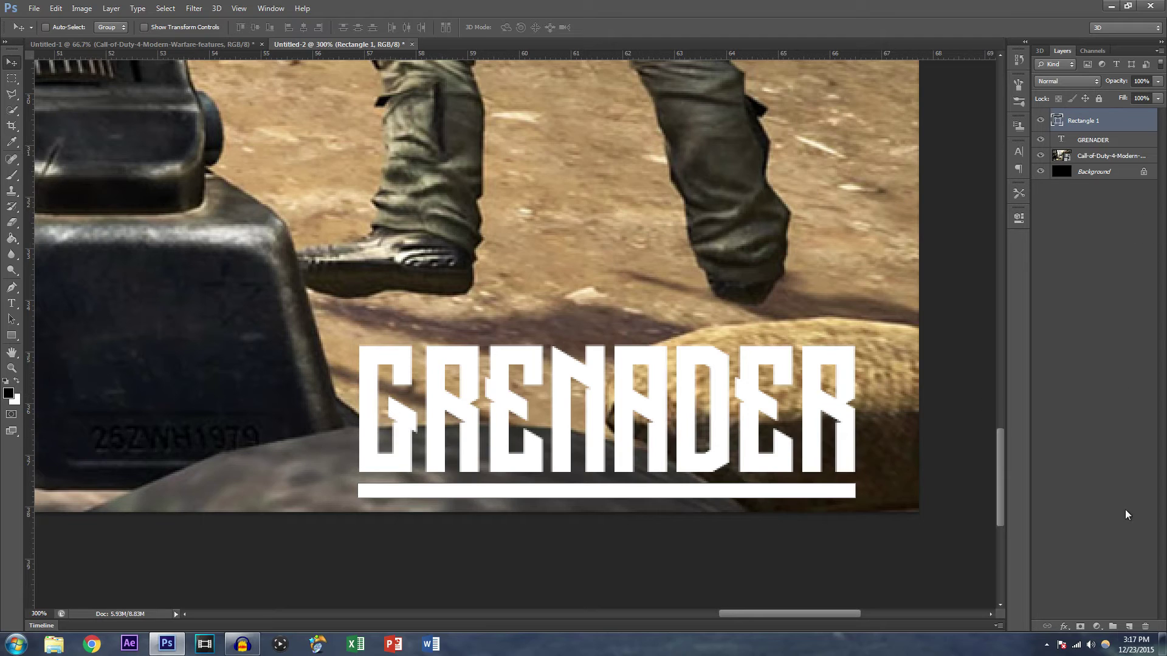
Draw a small rectangle at the underline's left end, then move both bars up temporarily
click(1129, 627)
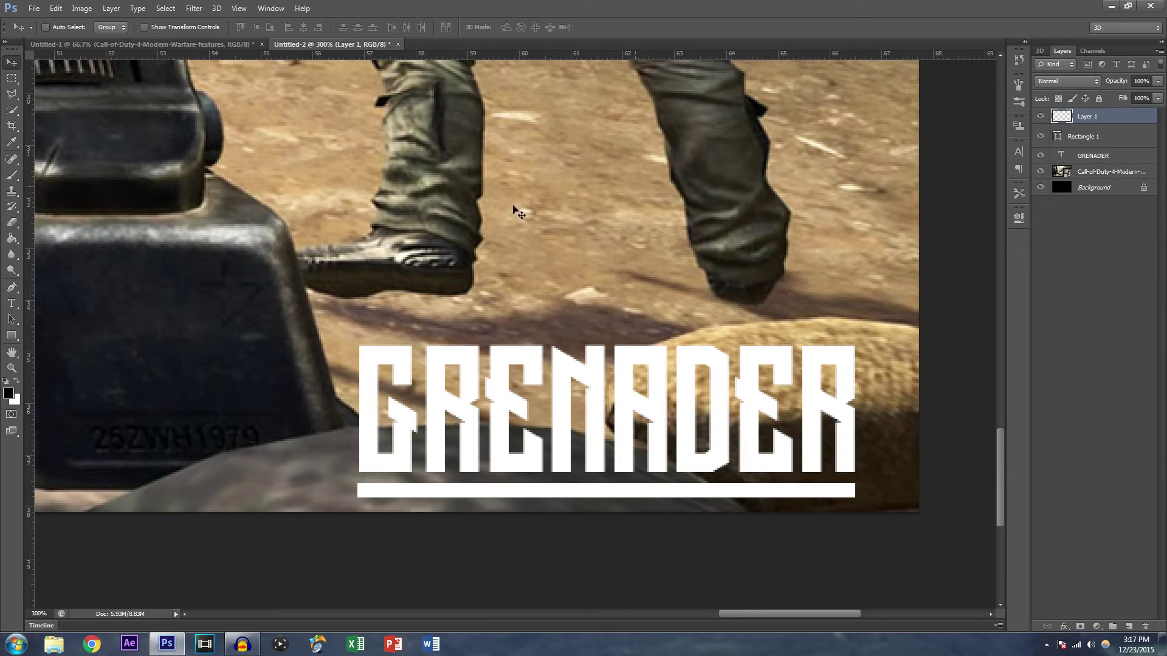
click(11, 335)
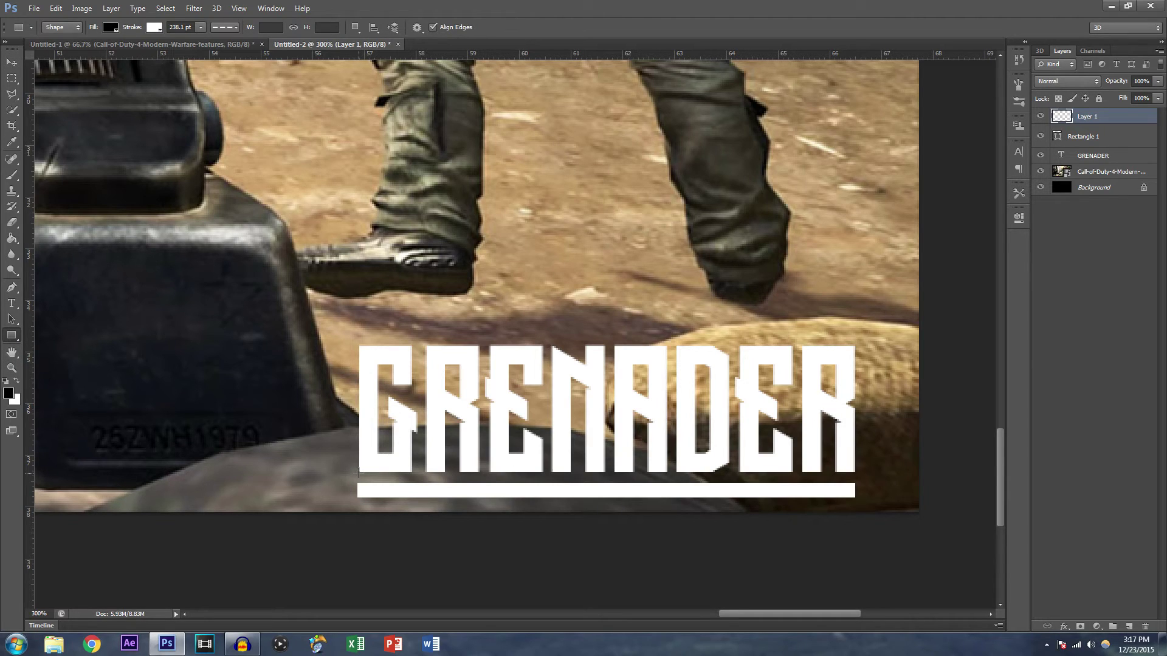
drag(357, 473, 410, 483)
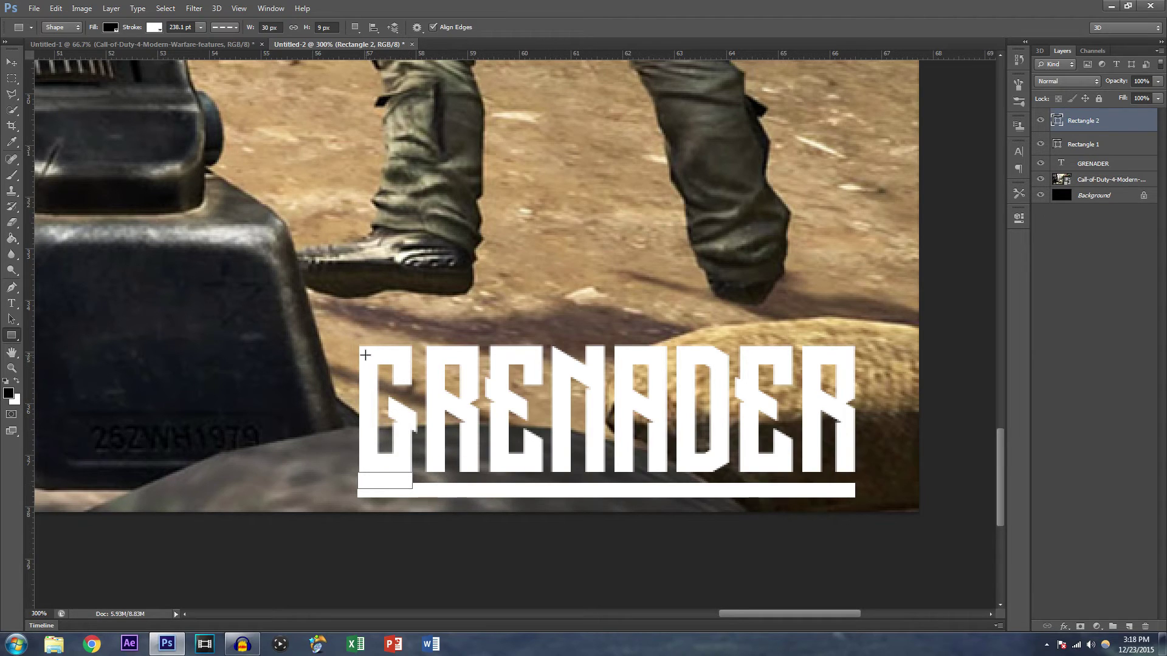
click(11, 63)
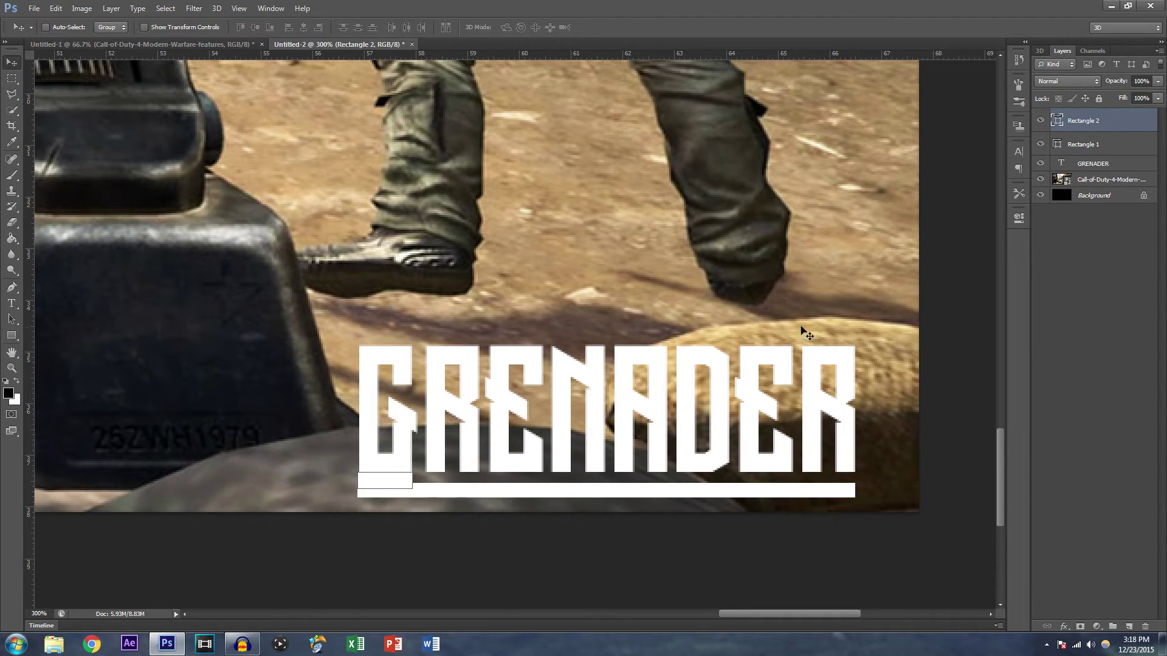
click(1094, 144)
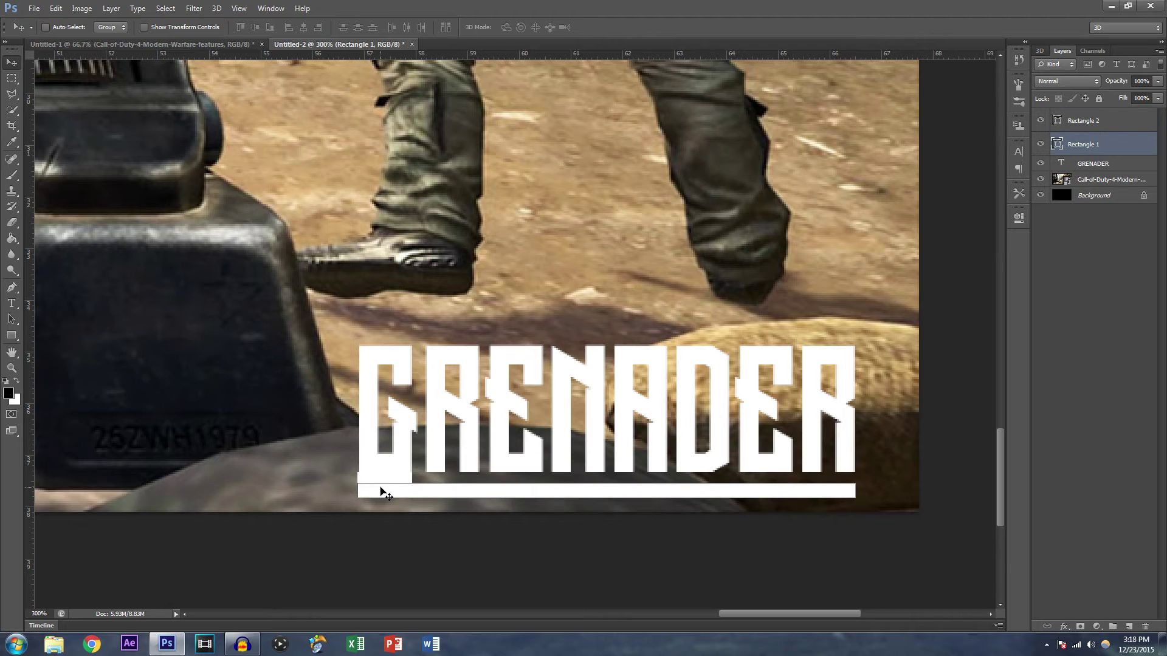
drag(380, 488, 405, 236)
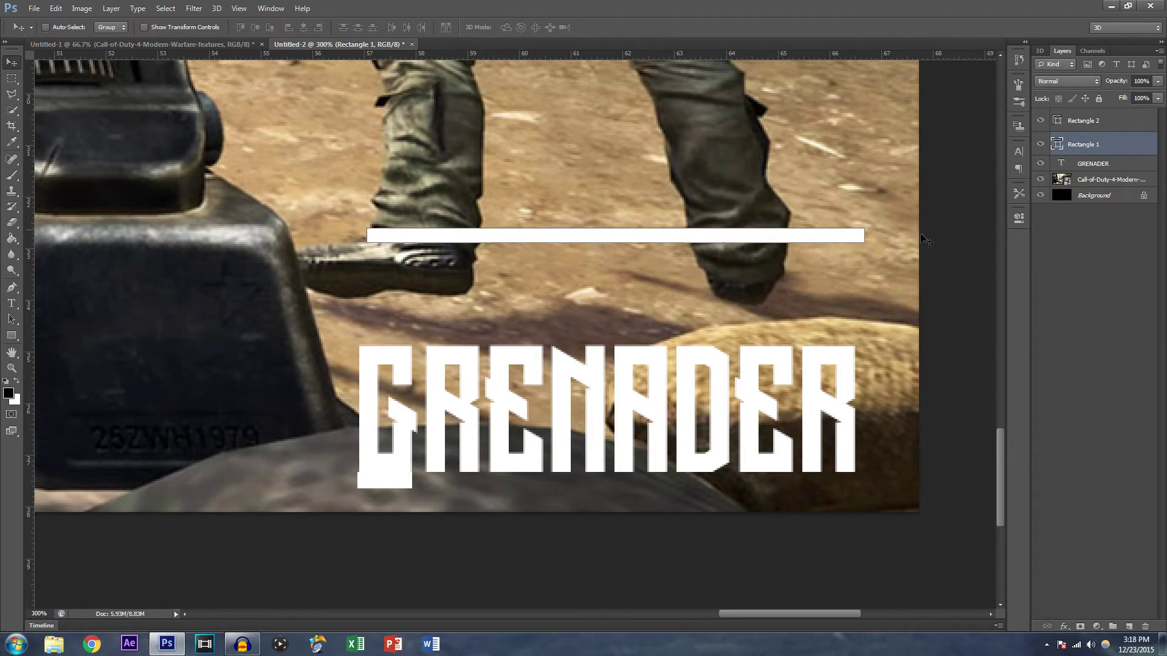
click(1083, 120)
drag(387, 483, 449, 163)
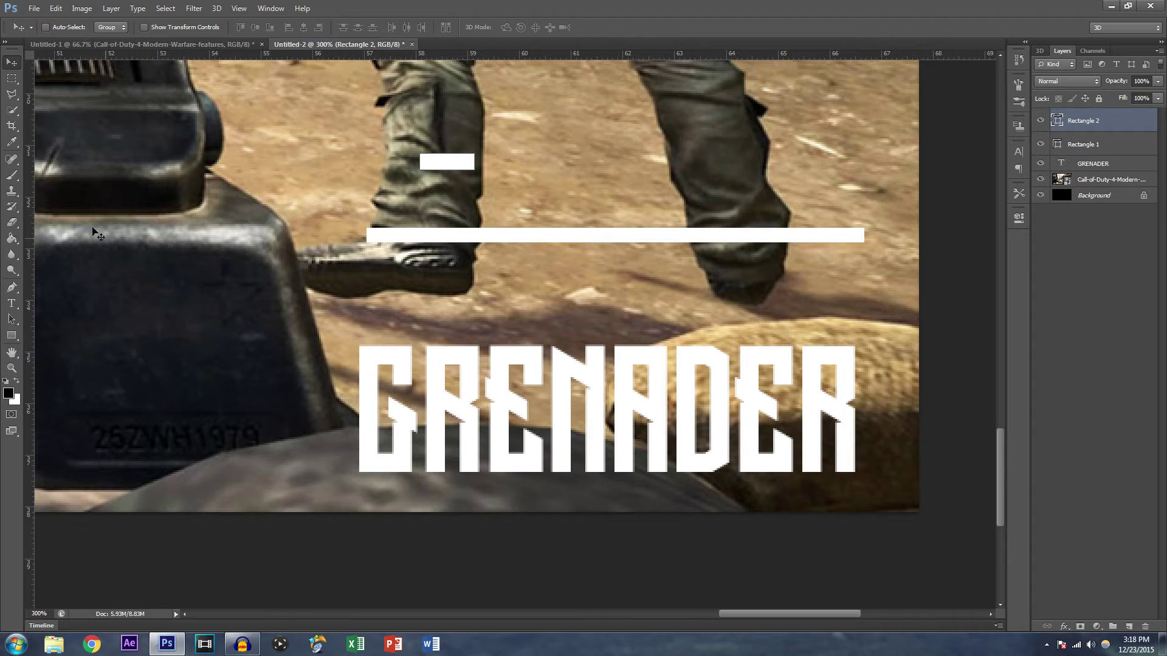
Add a vertical guide and fit the small block under the G, narrowing it slightly
drag(28, 154, 360, 390)
drag(450, 163, 385, 474)
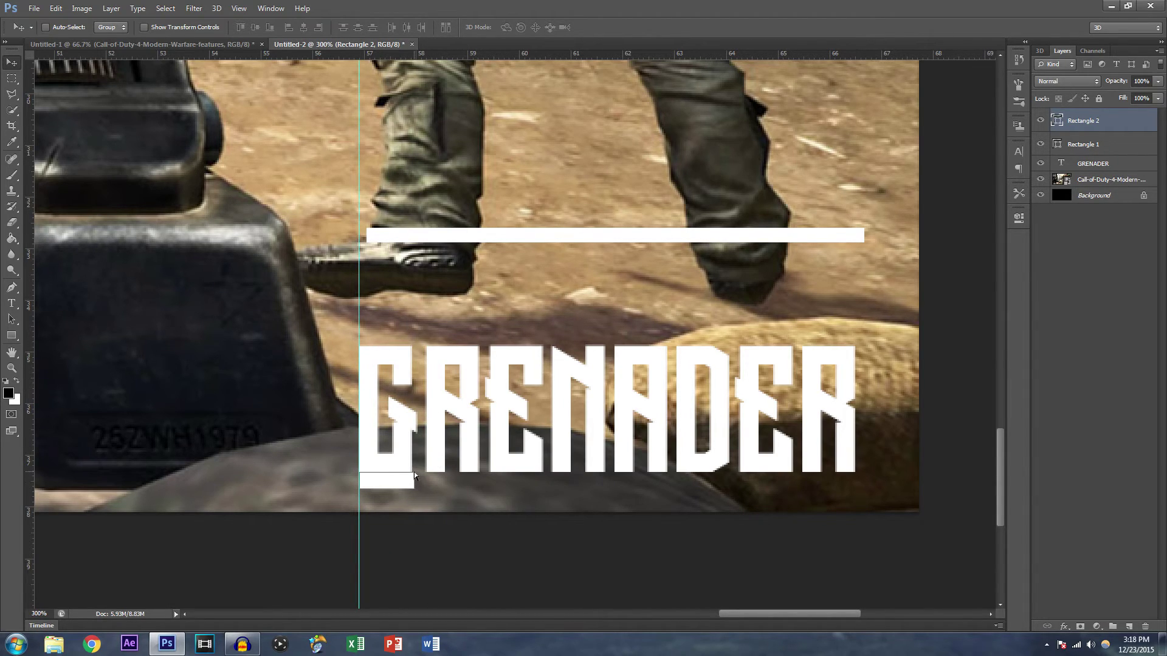
key(ctrl+t)
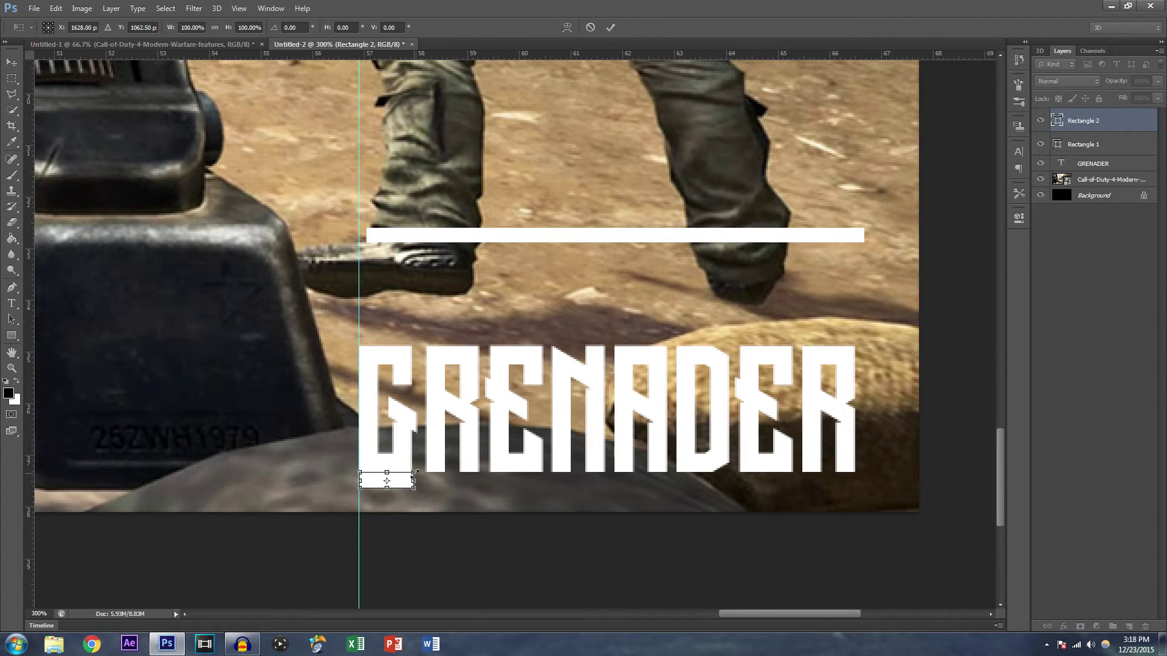
drag(413, 472, 410, 472)
key(Return)
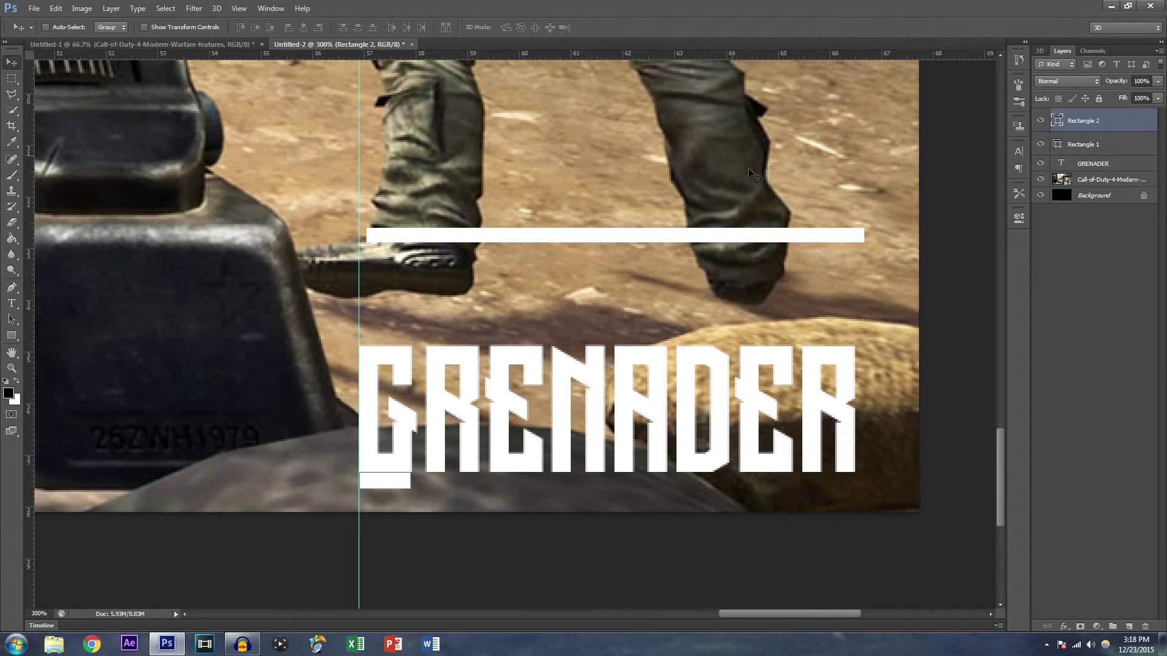
Return the long bar beneath GRENADER, widen the small block slightly, and zoom out
click(1110, 147)
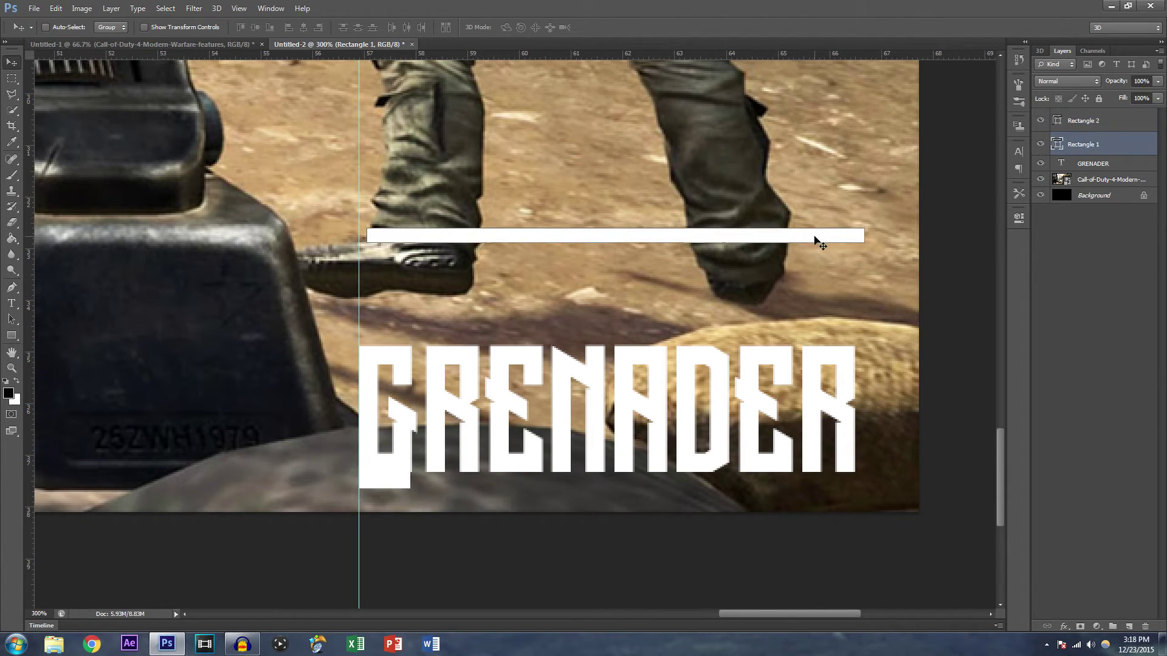
drag(814, 240, 808, 487)
click(1122, 181)
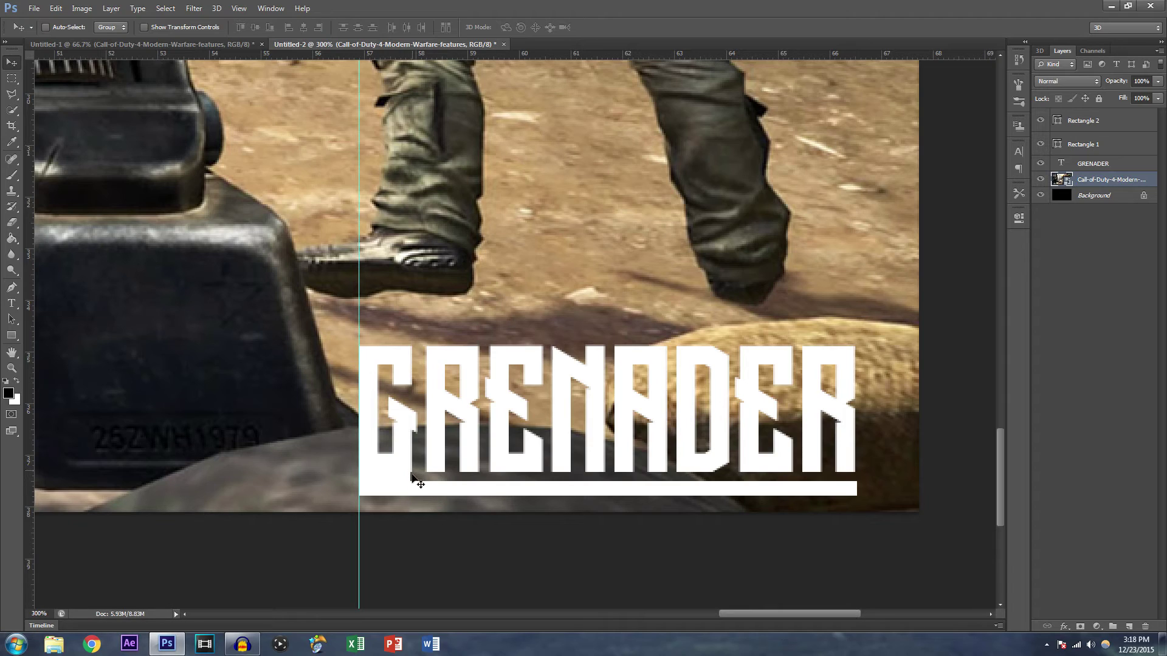
click(1113, 121)
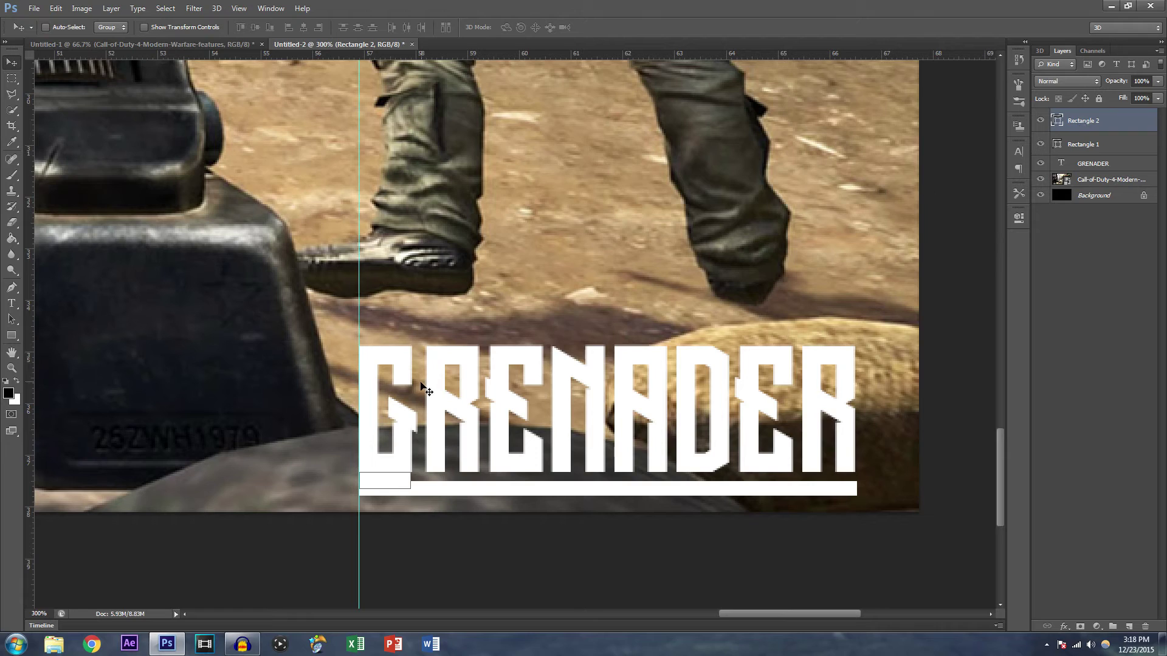
key(ctrl+t)
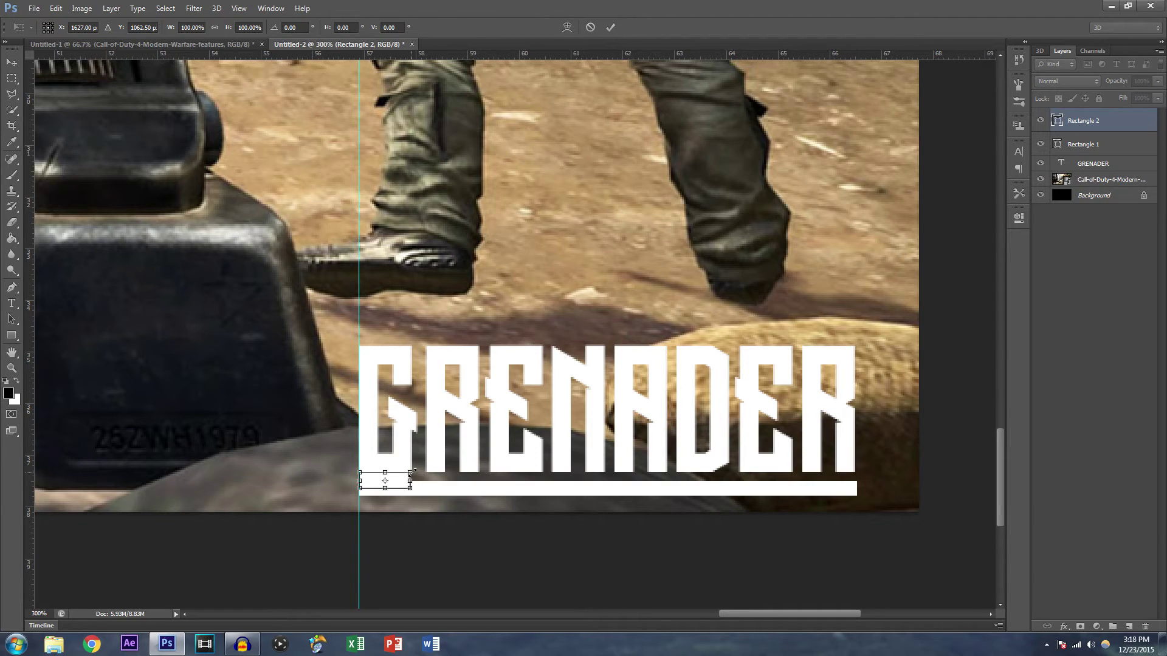
drag(411, 472, 413, 473)
key(Return)
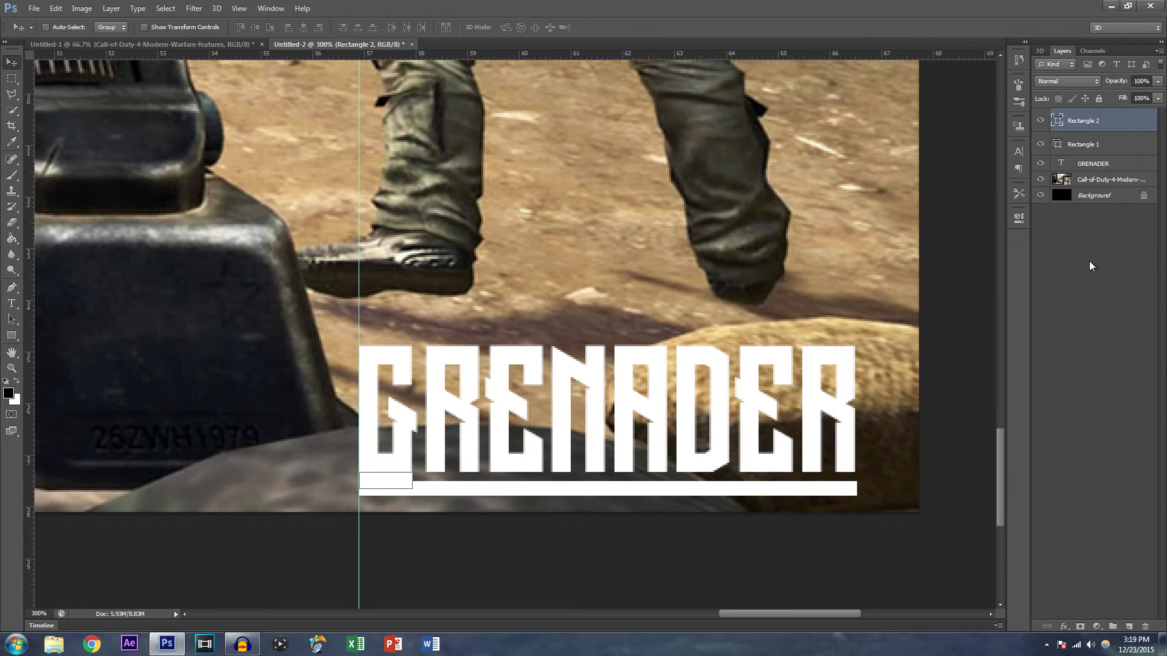
click(1116, 182)
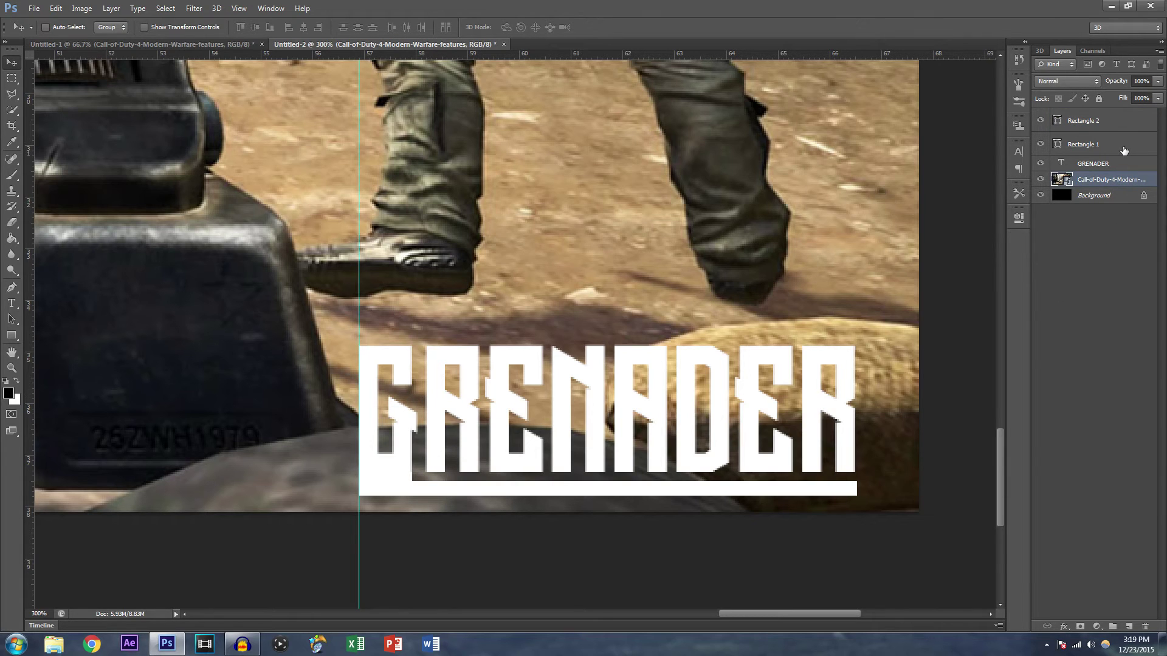
key(ctrl+1)
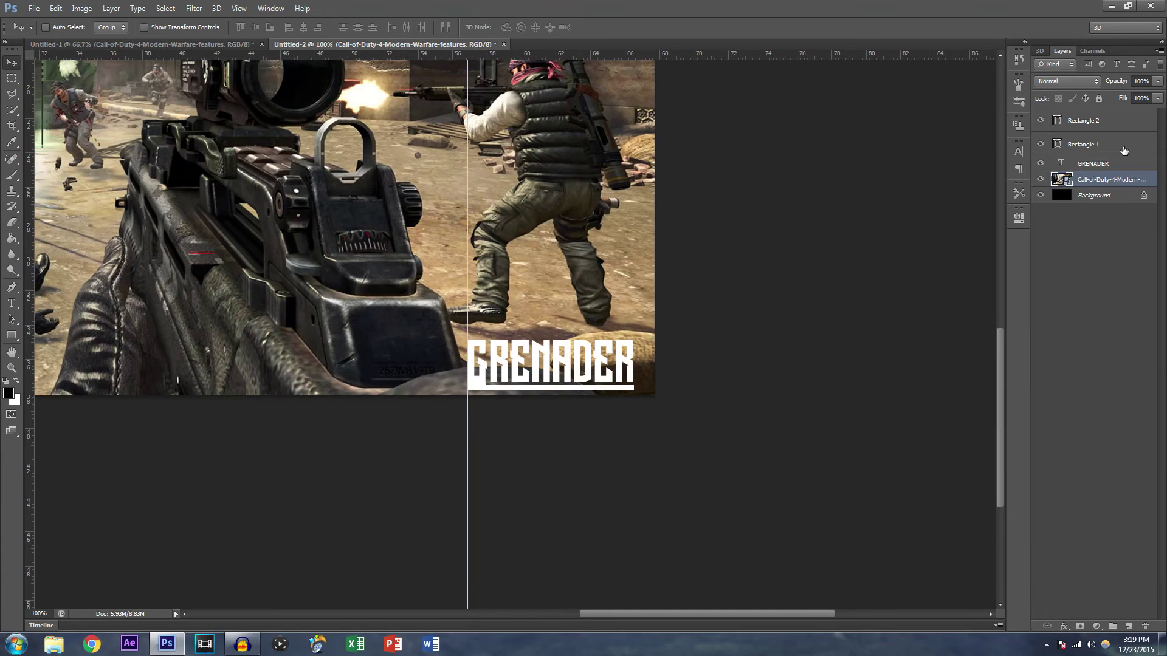
key(ctrl+minus)
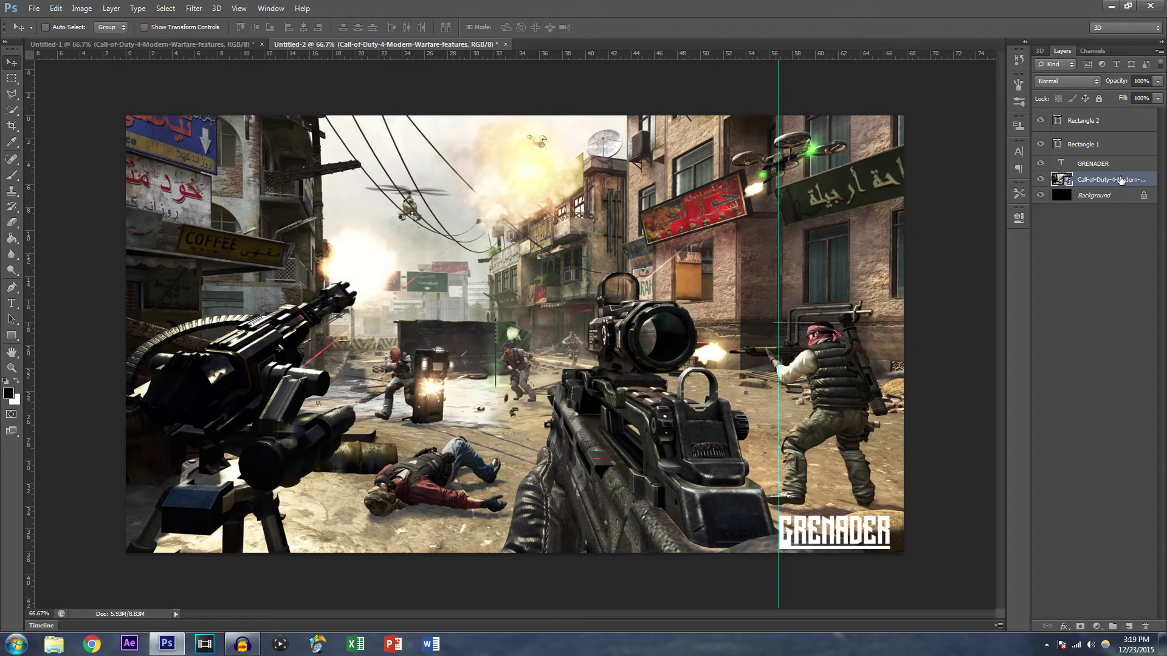
key(ctrl+plus)
key(ctrl+plus)
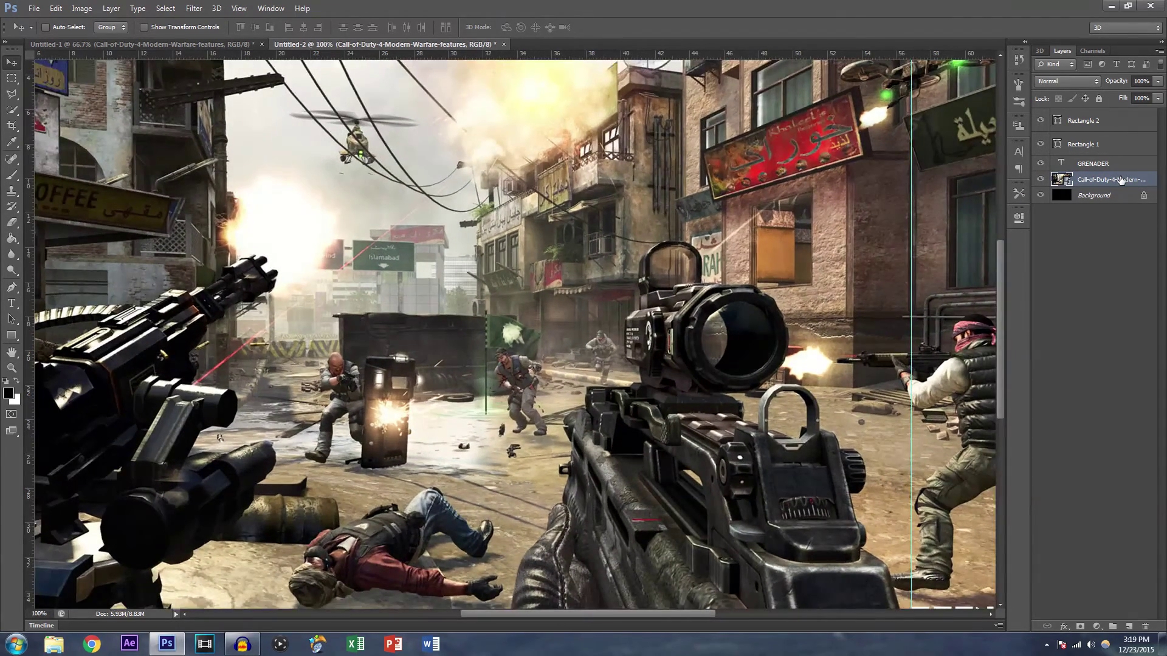
key(ctrl+plus)
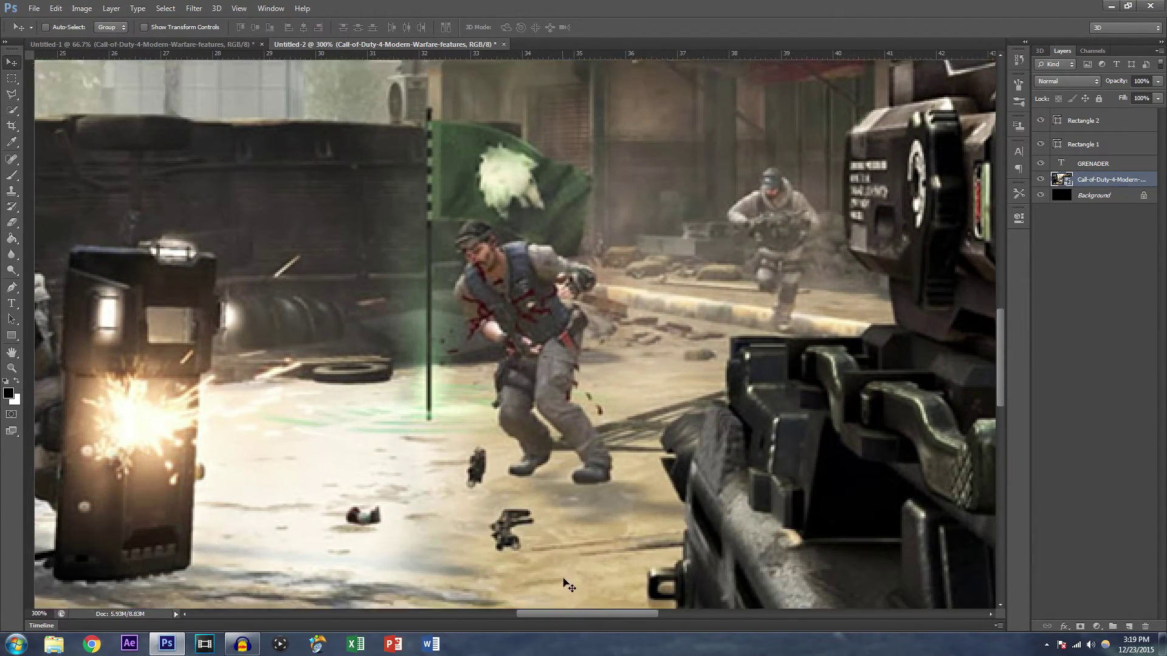
scroll(578, 614, down, 4)
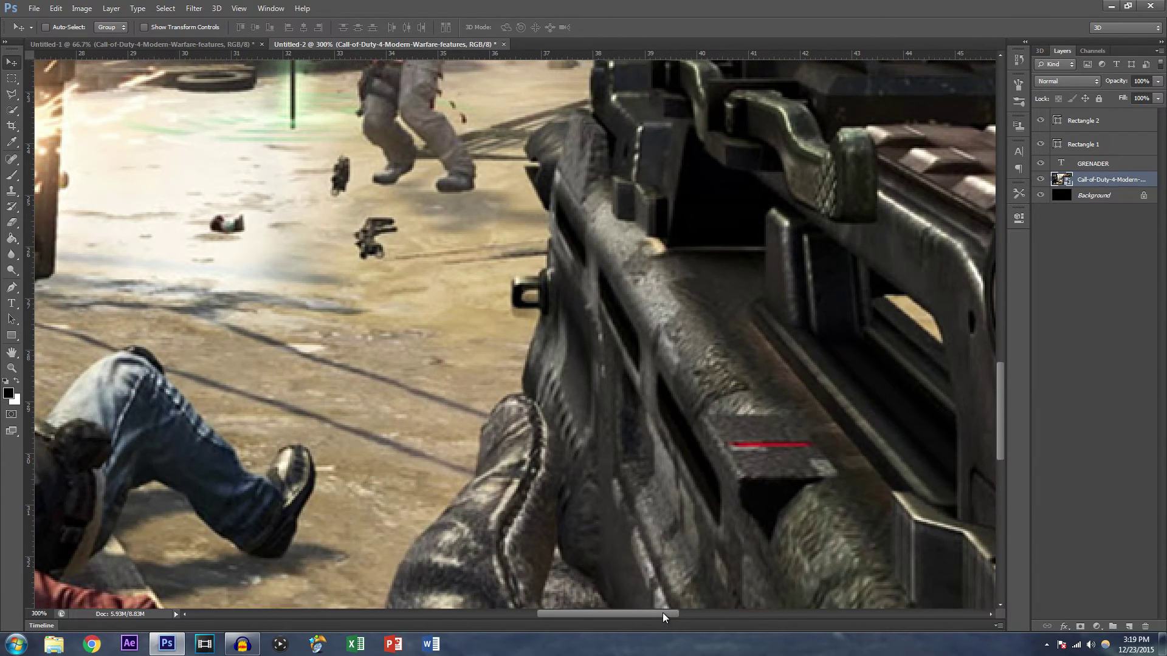
drag(663, 612, 852, 610)
scroll(775, 422, down, 3)
scroll(766, 425, down, 5)
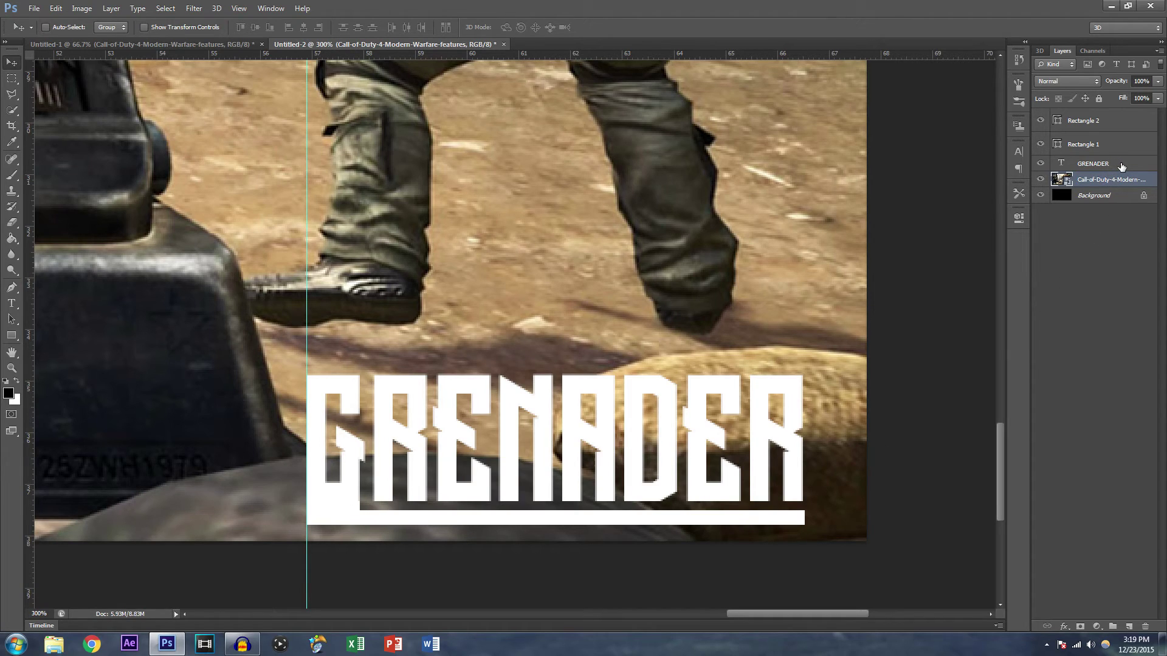
Delete the underline bar and the small block layers
click(1129, 145)
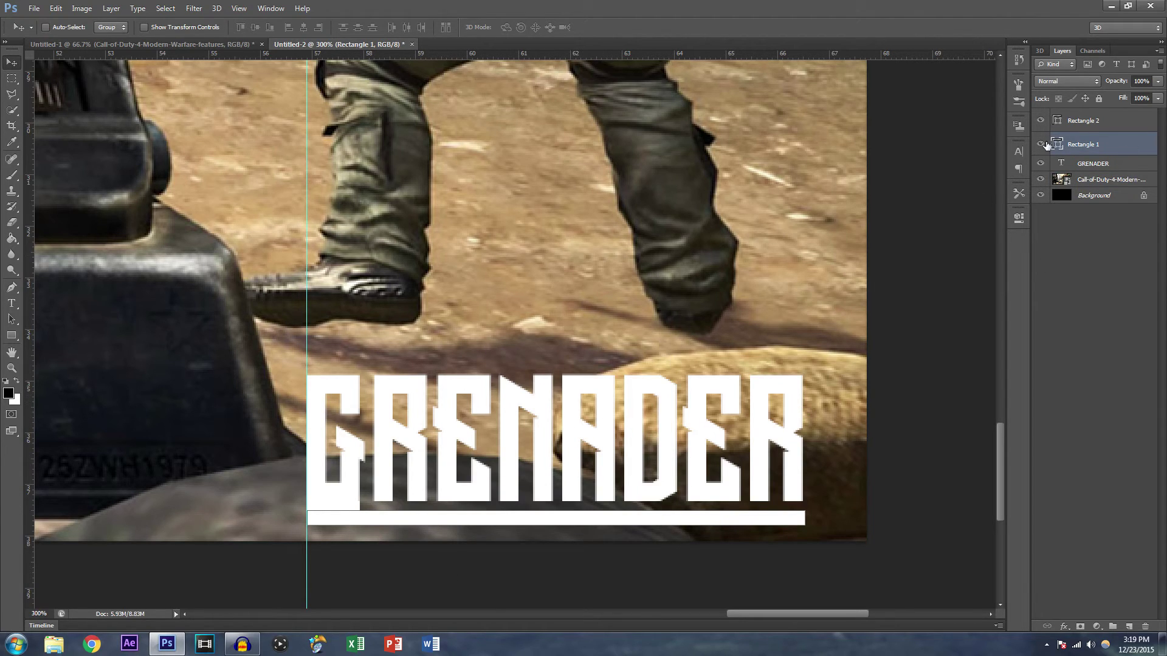
key(Delete)
click(1106, 120)
key(Delete)
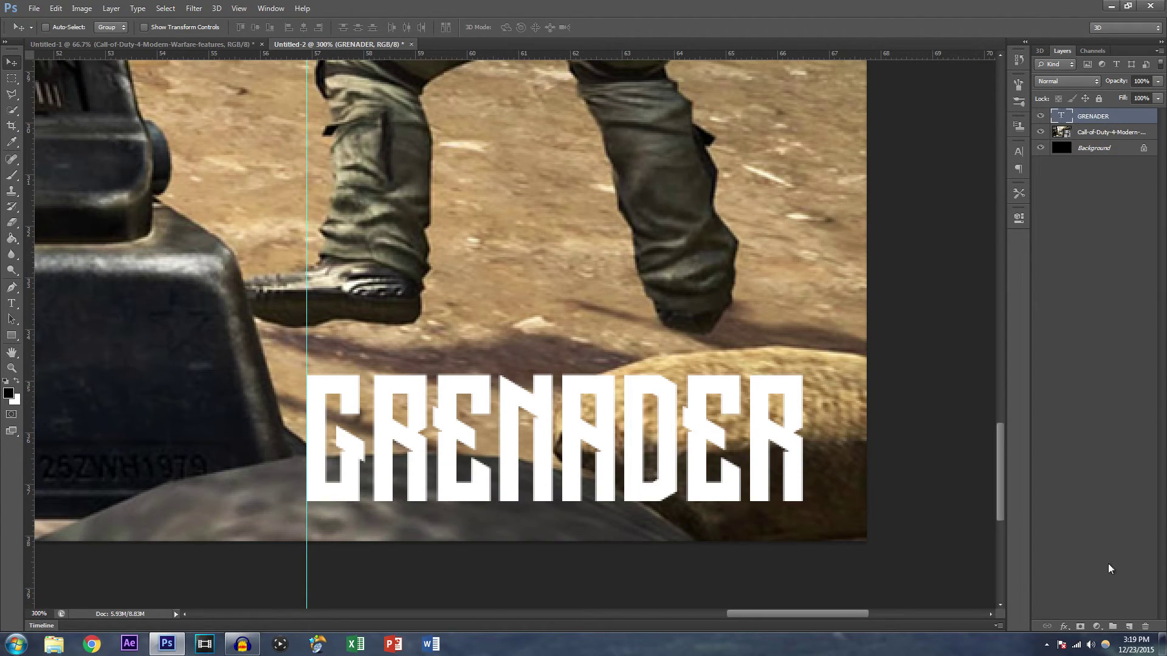
On a new layer, draw a large no-fill rectangle around GRENADER
click(1131, 630)
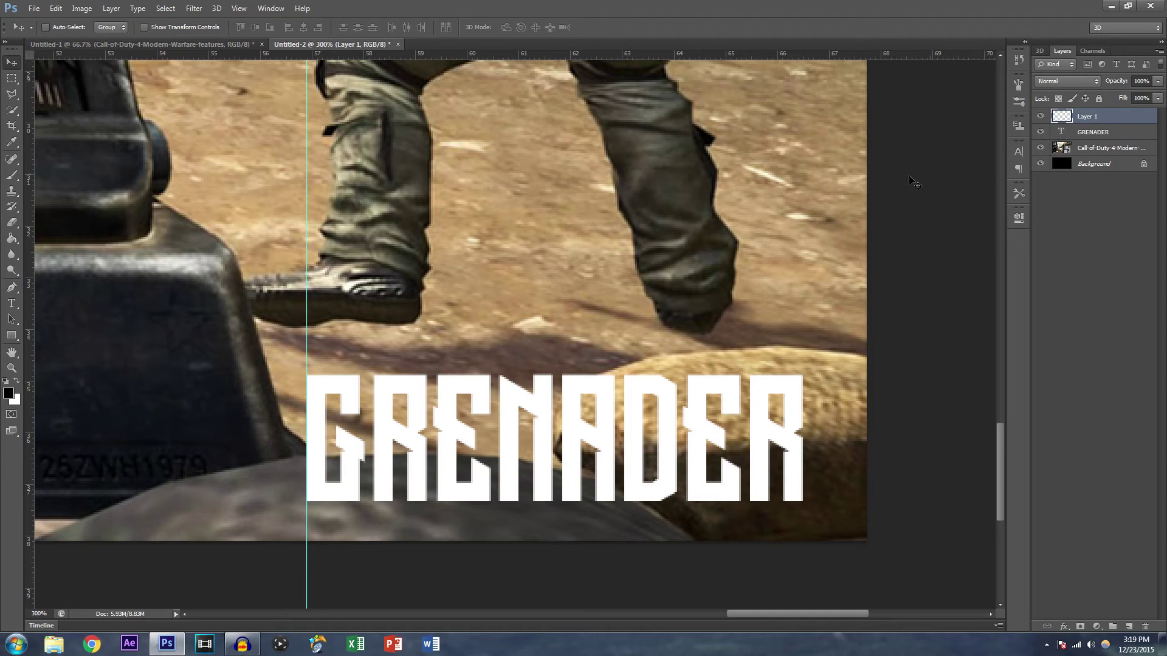
click(11, 336)
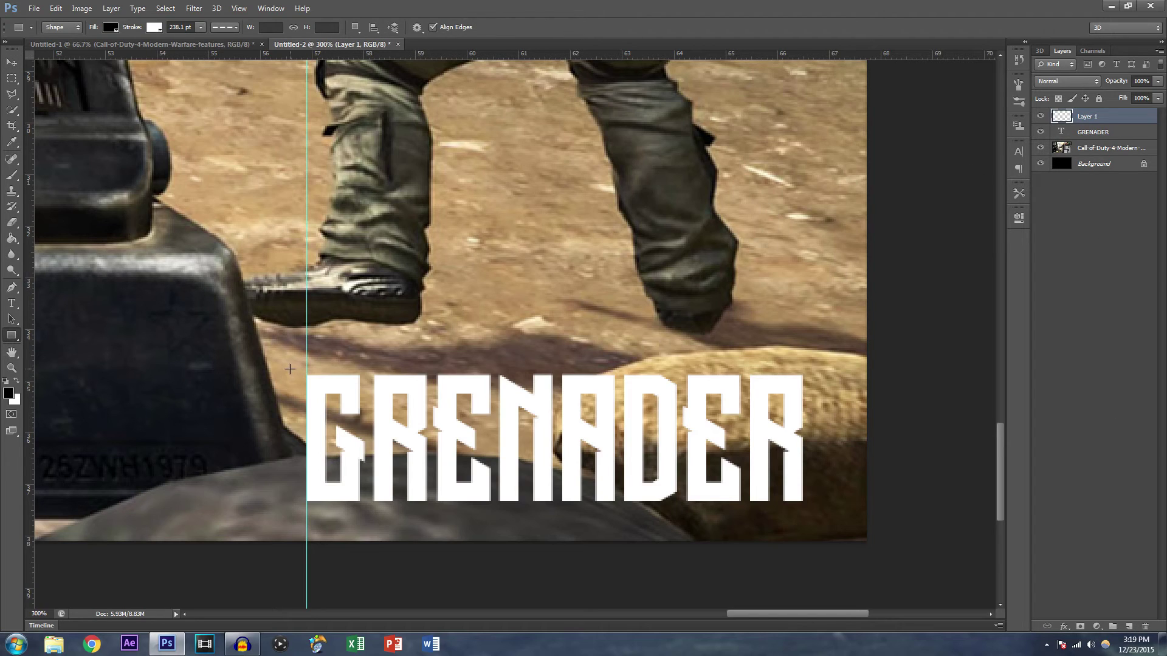
drag(290, 369, 825, 510)
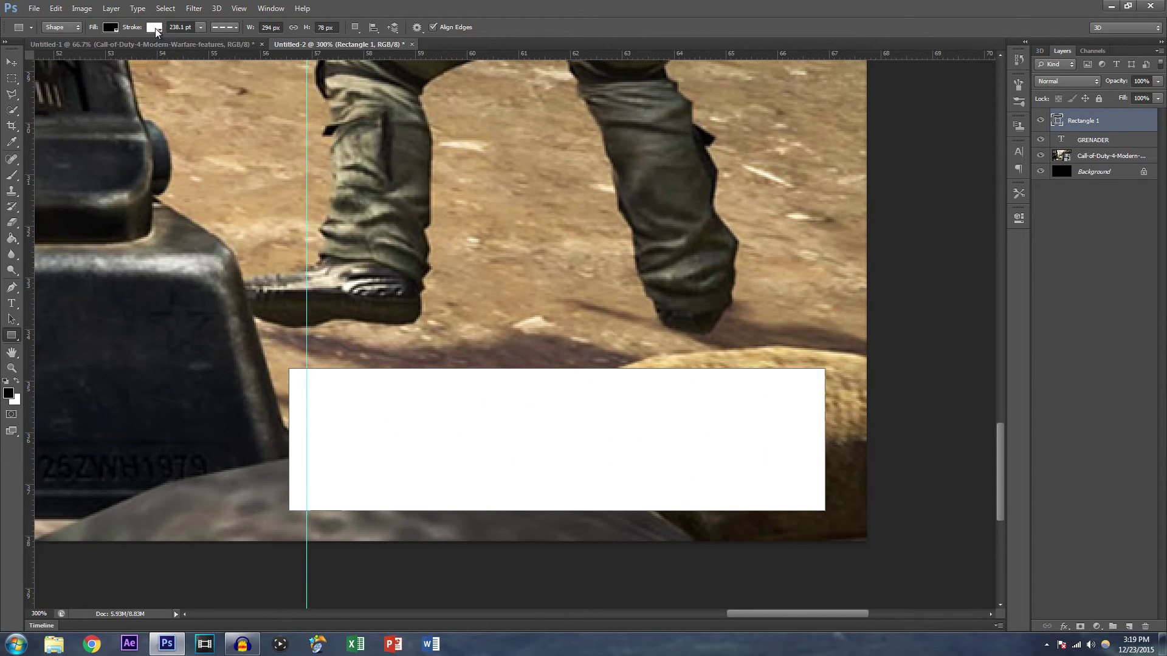
click(109, 28)
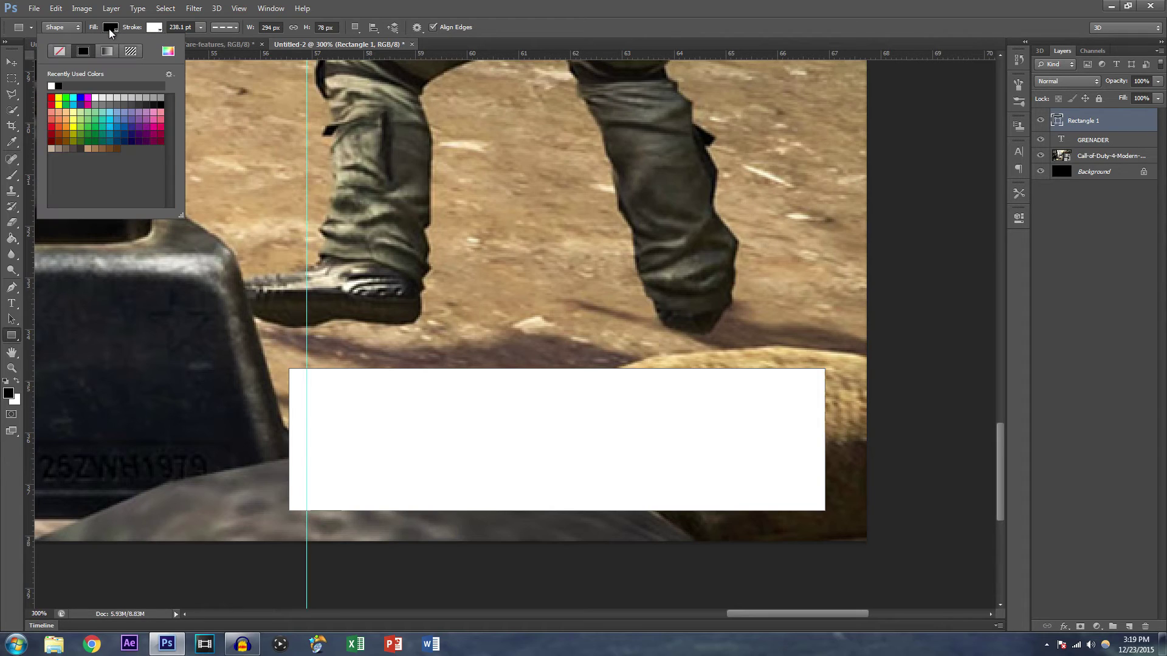
click(65, 48)
Set the rectangle's stroke width to 3 pt
click(201, 28)
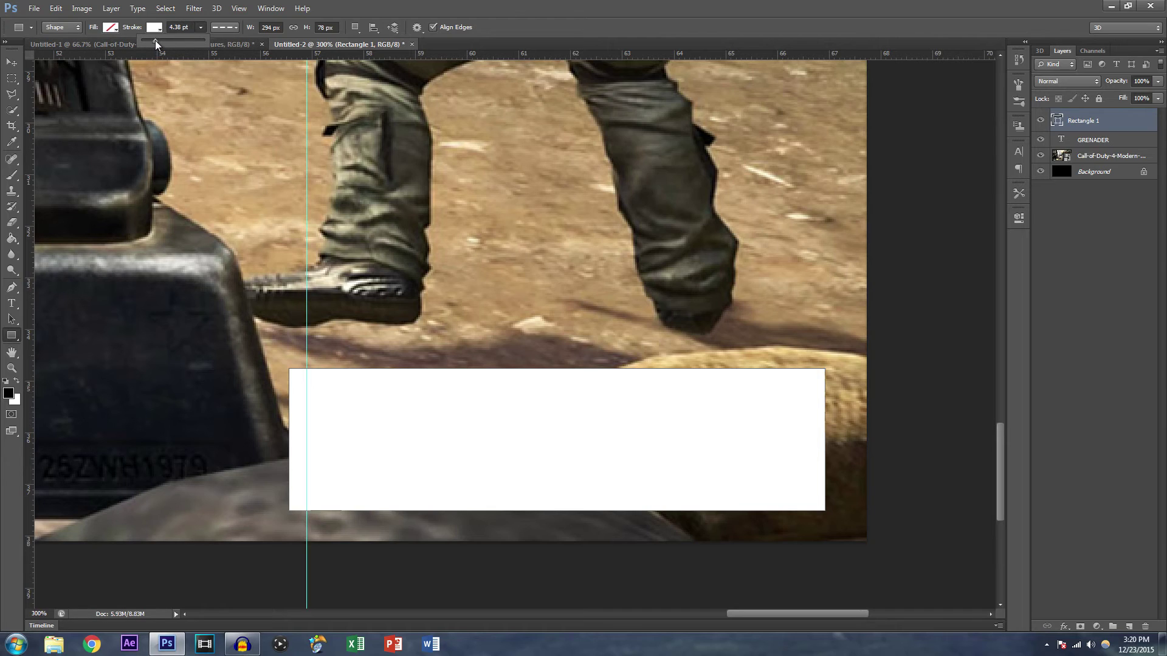
drag(155, 40, 216, 54)
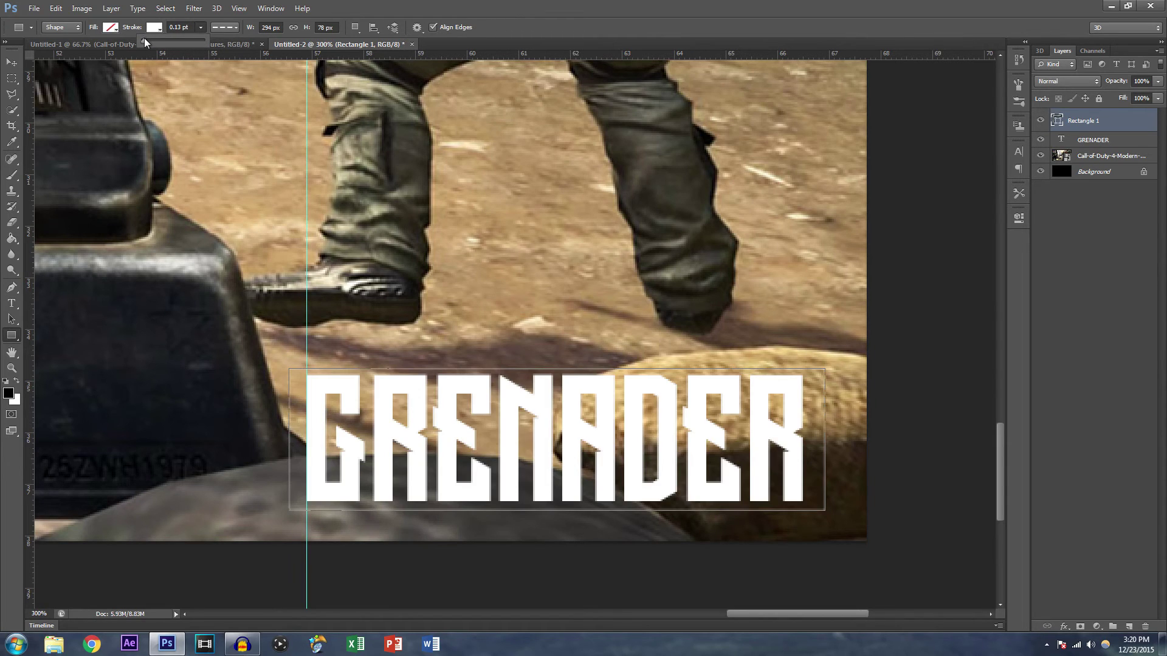
drag(149, 39, 151, 39)
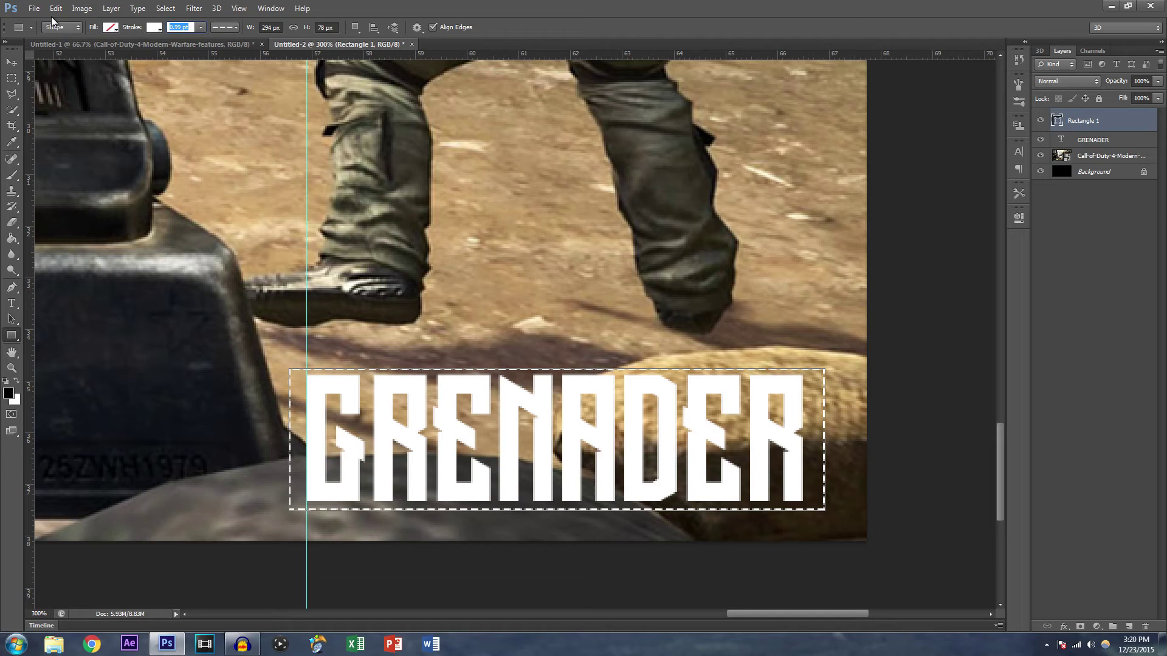
text(3)
key(Return)
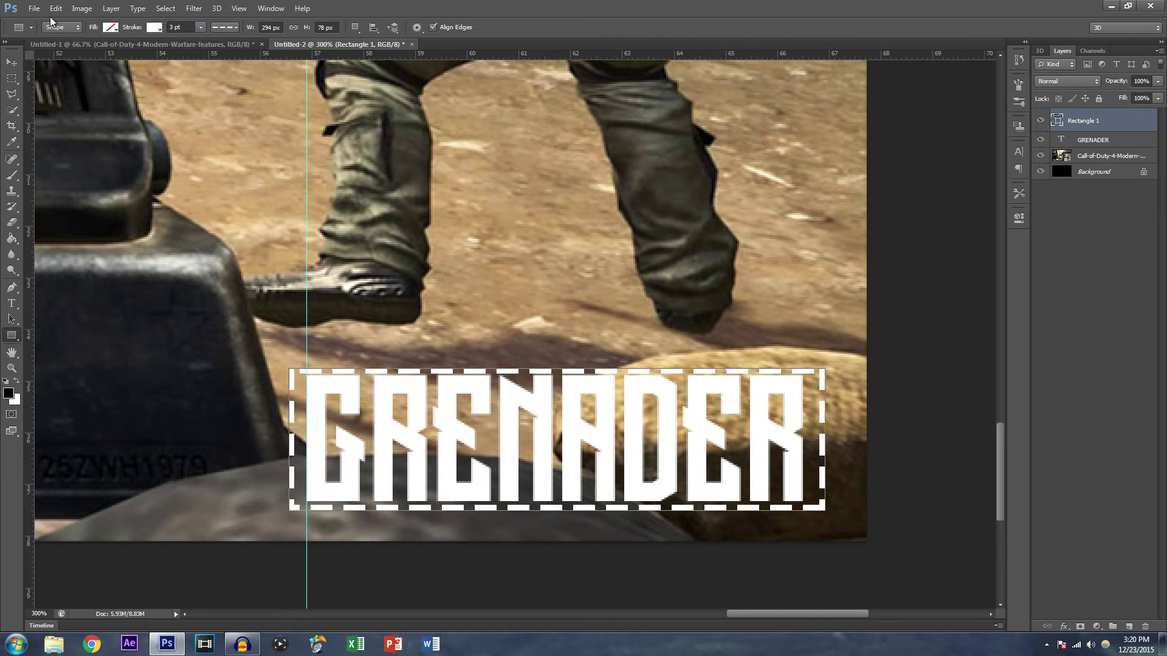
Make the box stroke a solid line and reduce its width to 1 pt
click(226, 27)
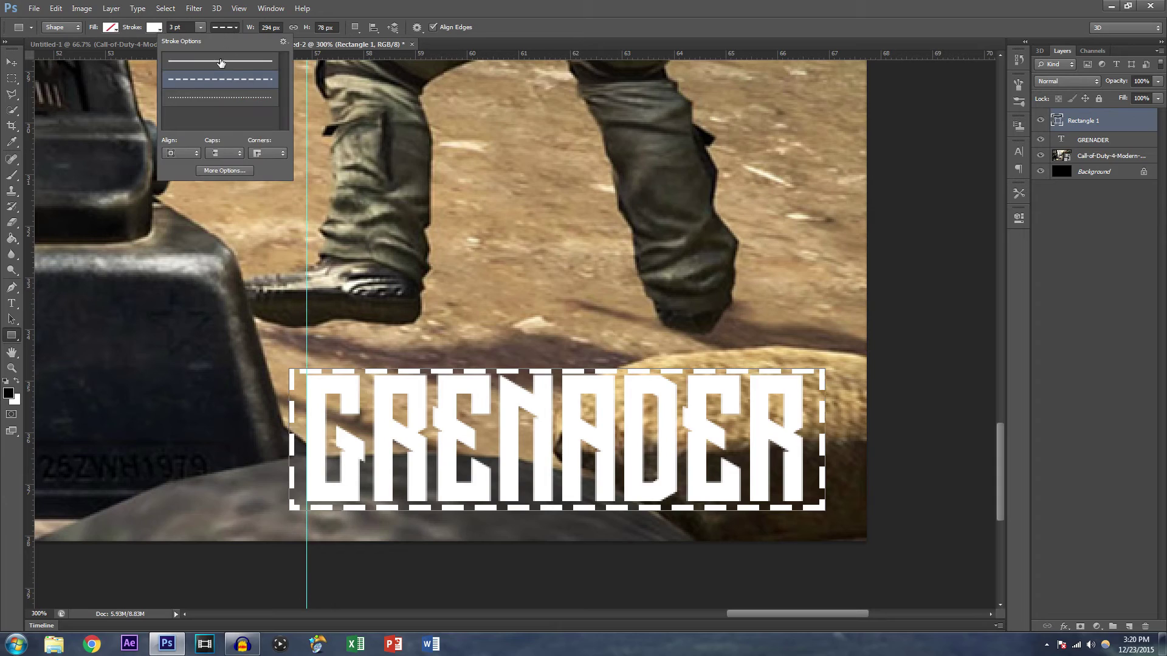
click(221, 61)
click(200, 27)
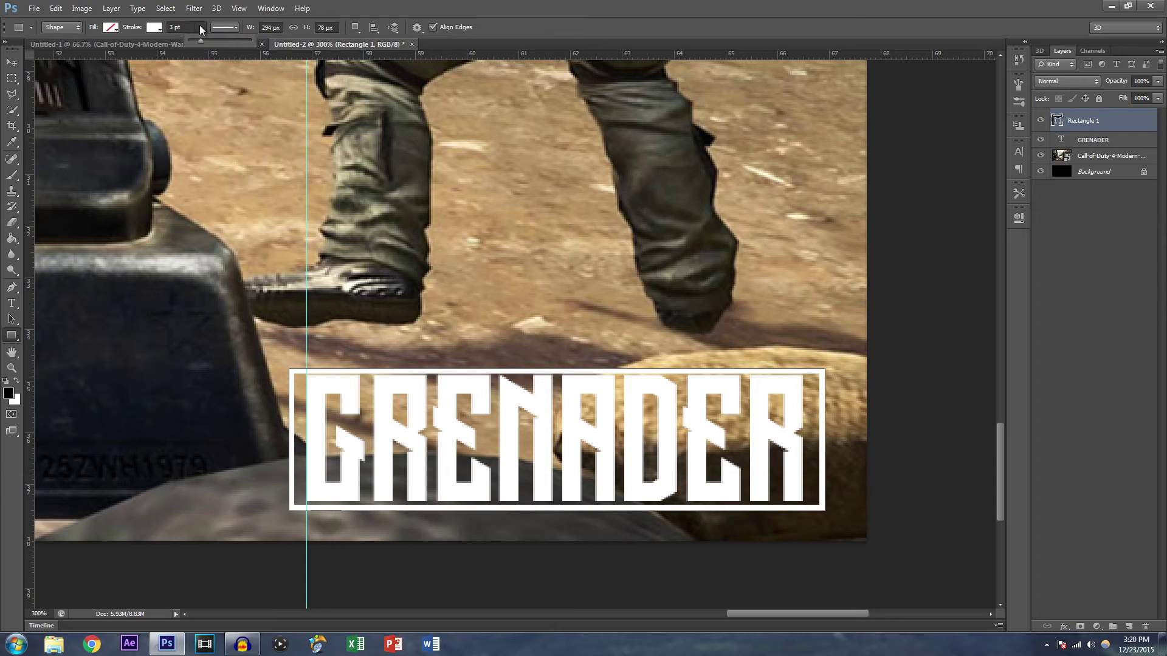
drag(195, 39, 199, 37)
text(1)
key(Return)
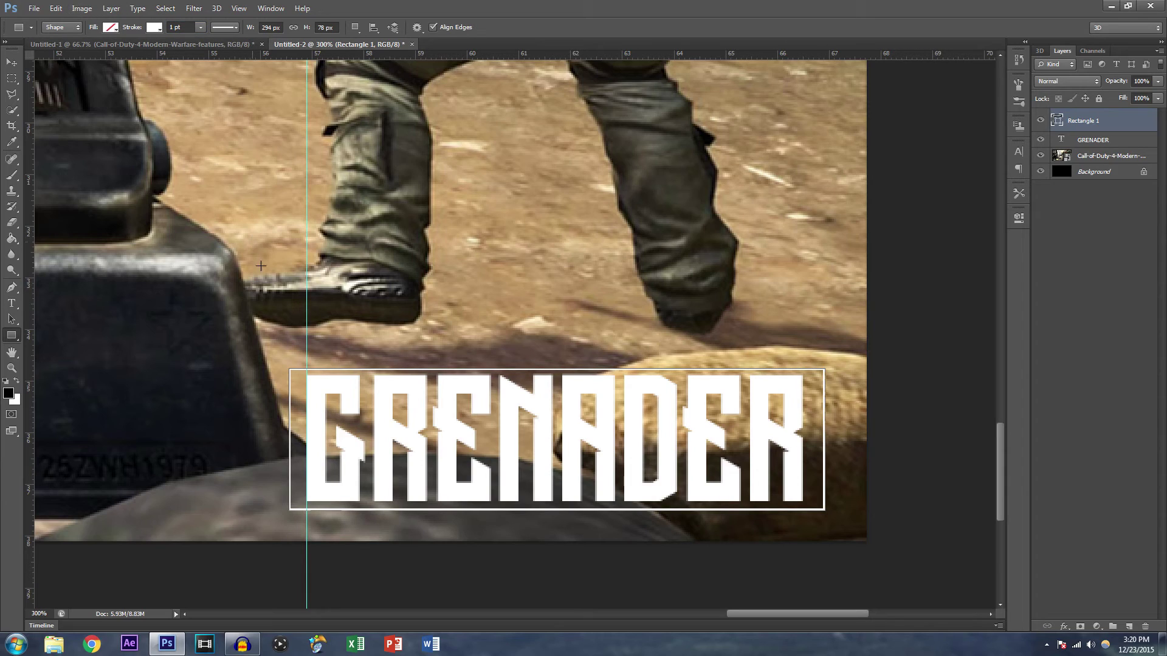
Zoom out to 66.67% to see the whole screenshot, then select the Call-of-Duty and Rectangle 1 layers
click(12, 62)
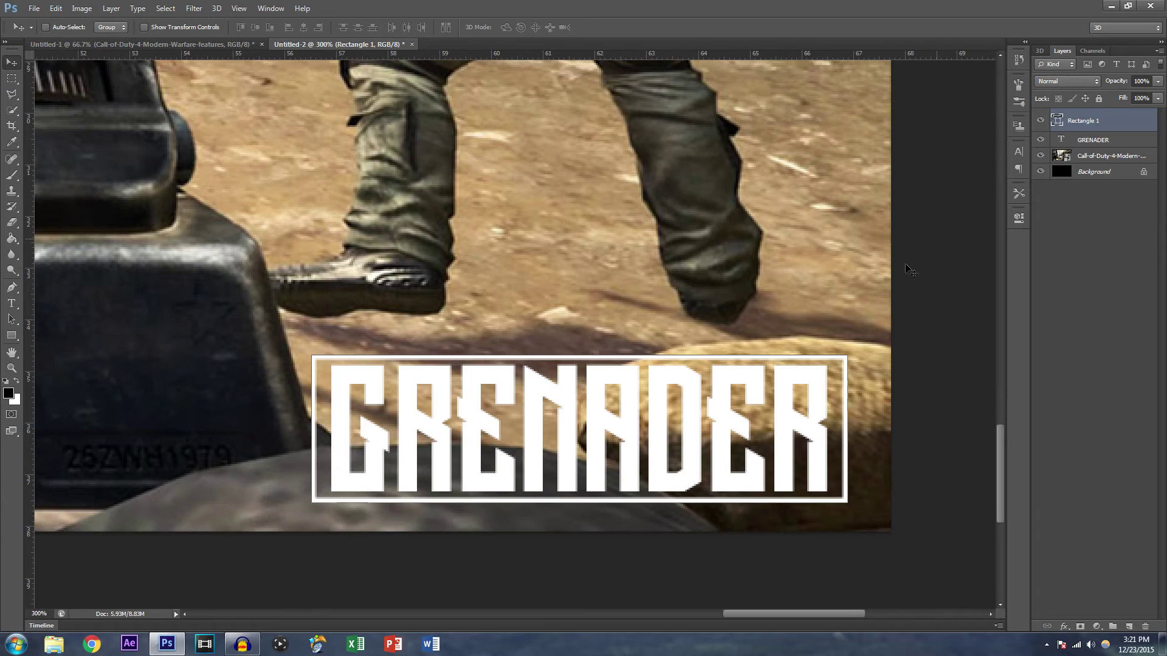
drag(445, 346, 469, 337)
click(11, 335)
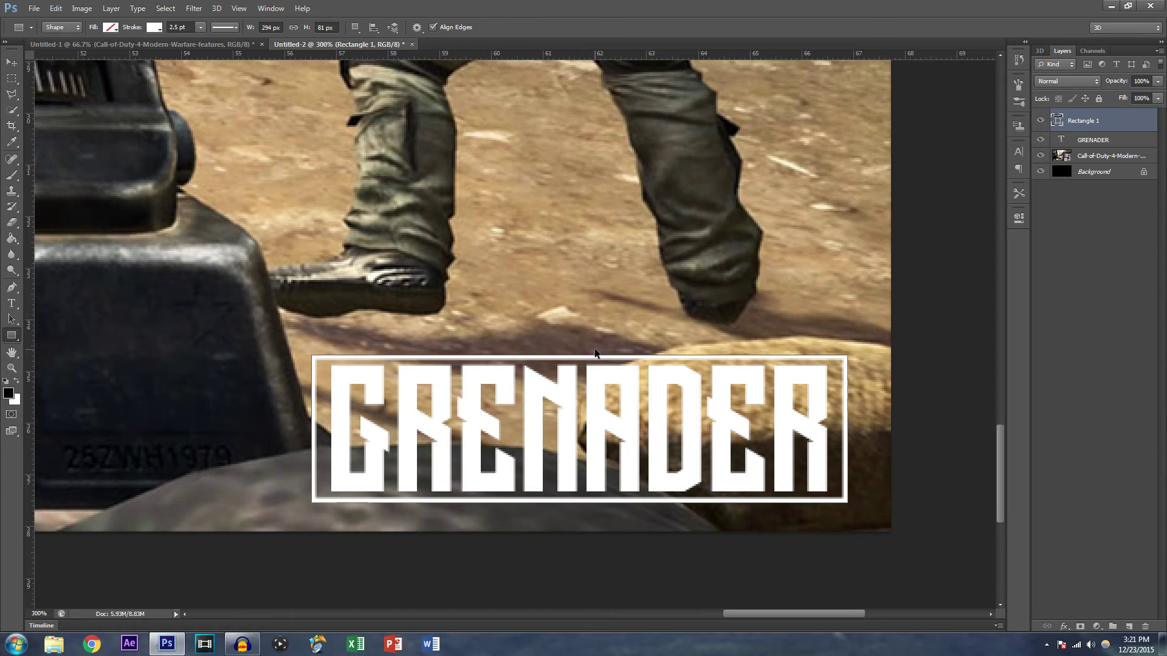
scroll(594, 352, down, 5)
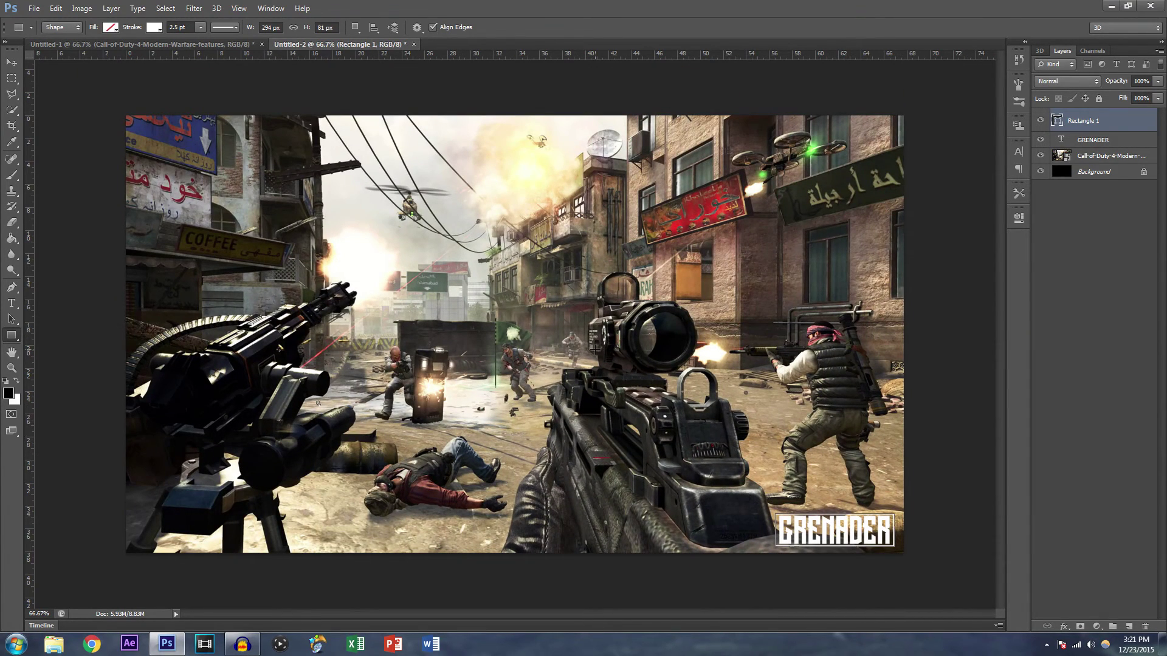
click(1103, 158)
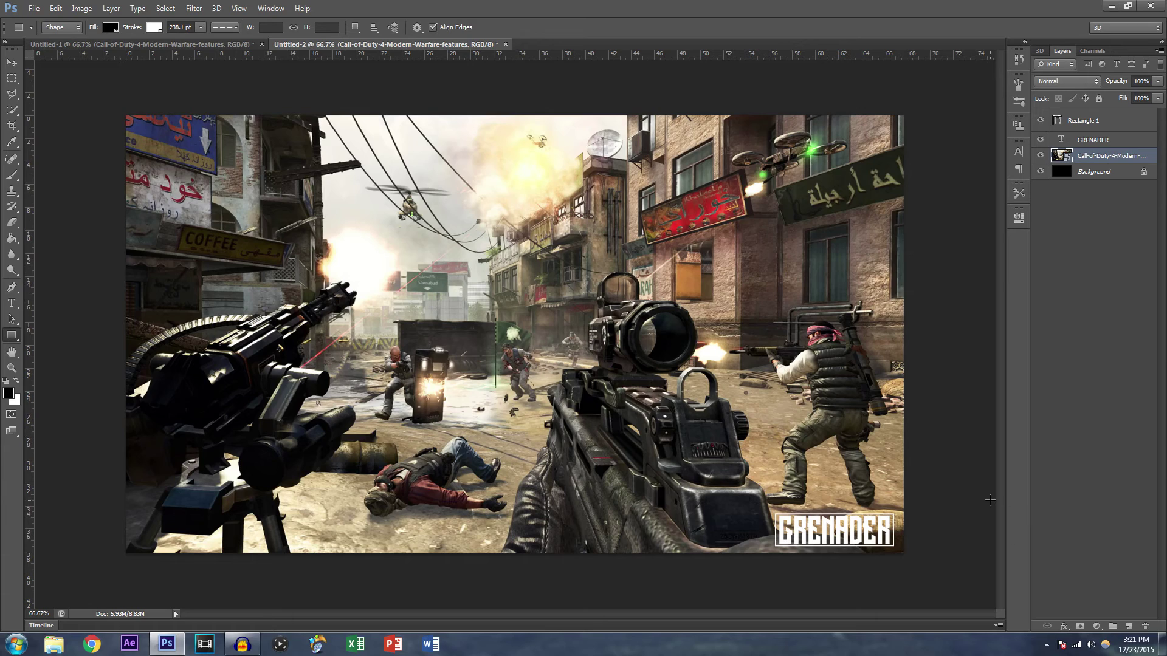
click(1112, 121)
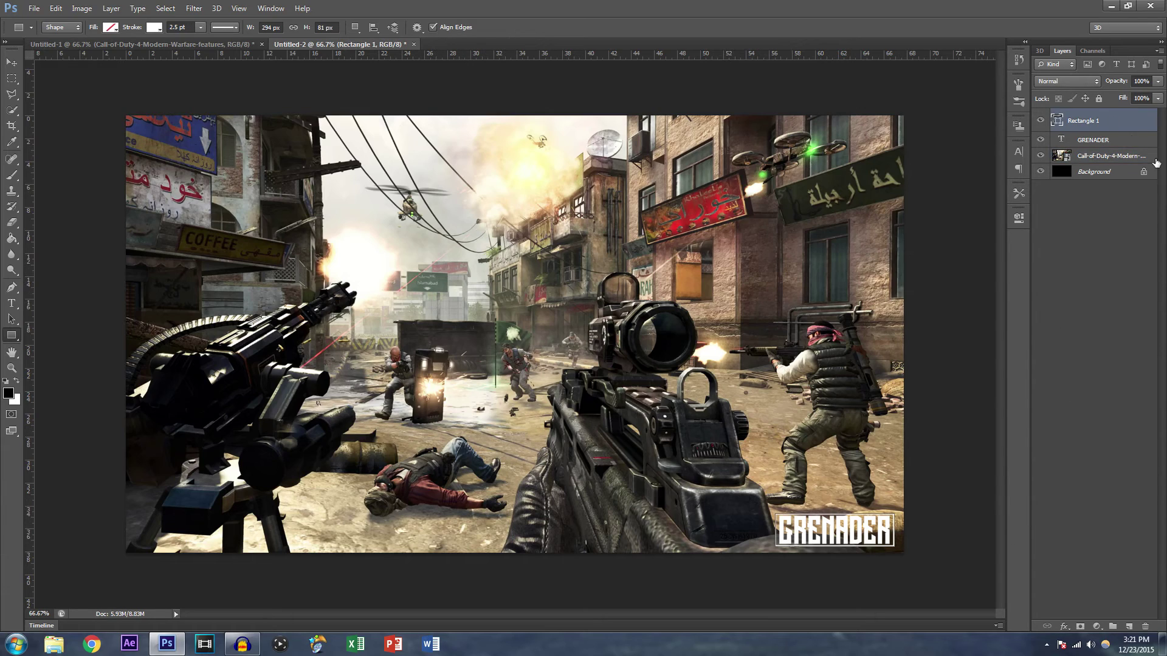
Place Input-gaming-icon on a new layer and drag it to the lower right beside GRENADER
click(1132, 627)
click(34, 8)
click(67, 206)
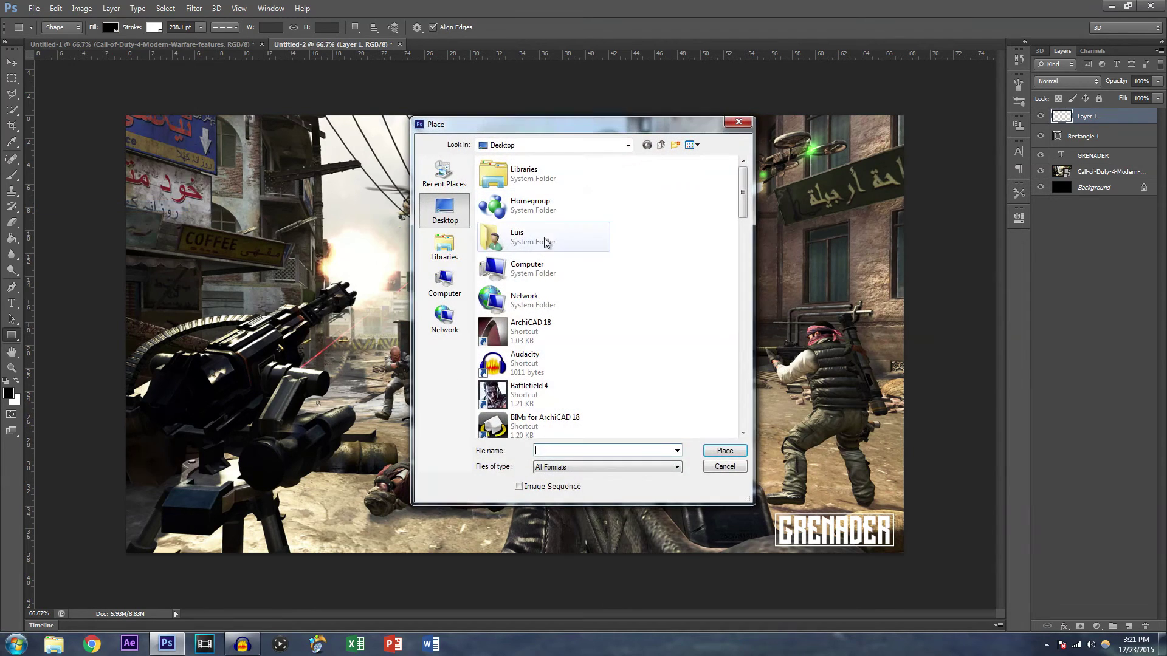
scroll(521, 319, down, 10)
scroll(521, 319, down, 5)
click(580, 209)
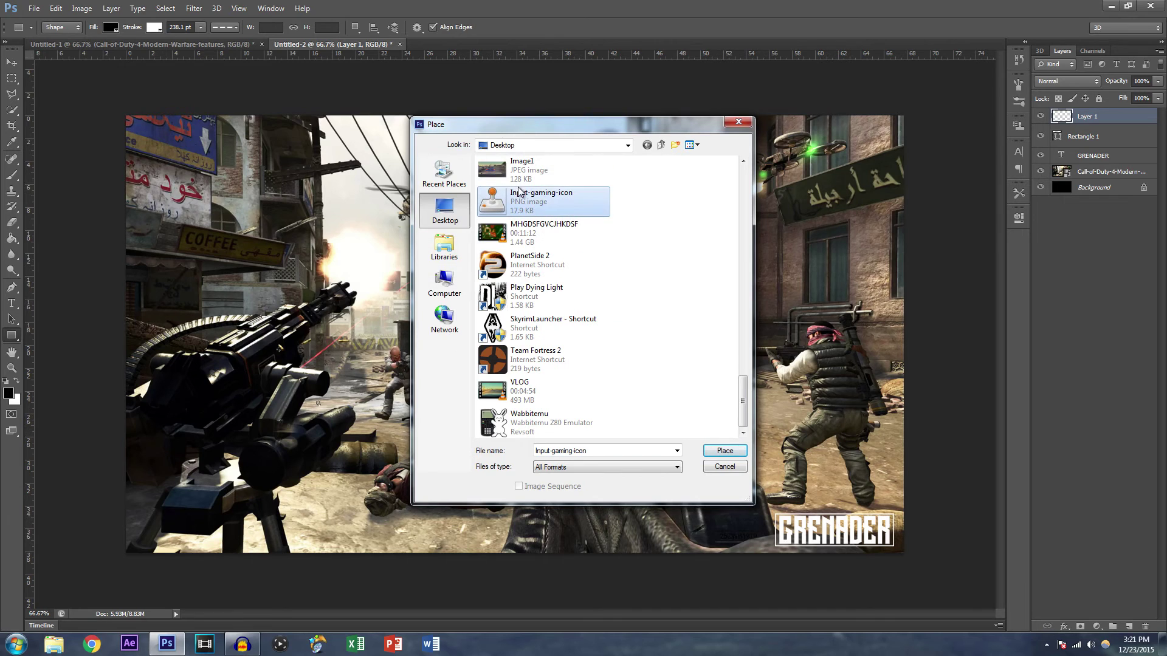
click(724, 451)
drag(610, 320, 721, 531)
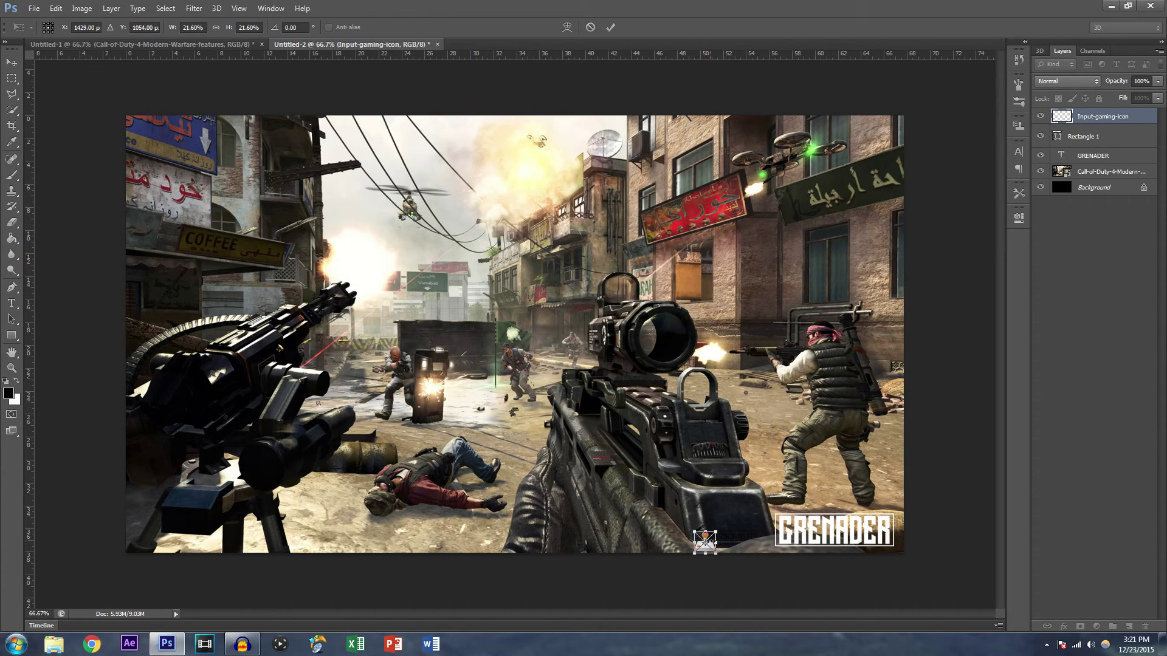
Commit the joystick icon's placement and zoom to 400% on the icon beside the GRENADER box
key(Return)
key(u)
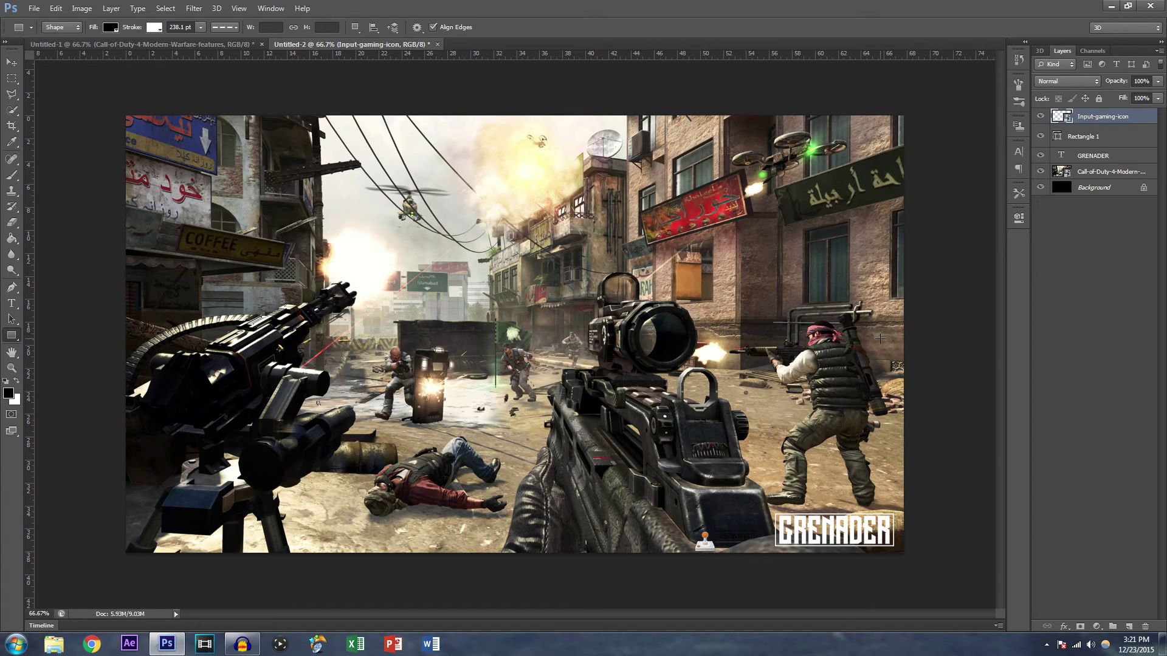
key(ctrl+plus)
key(ctrl+plus)
key(ctrl+plus)
key(ctrl+plus)
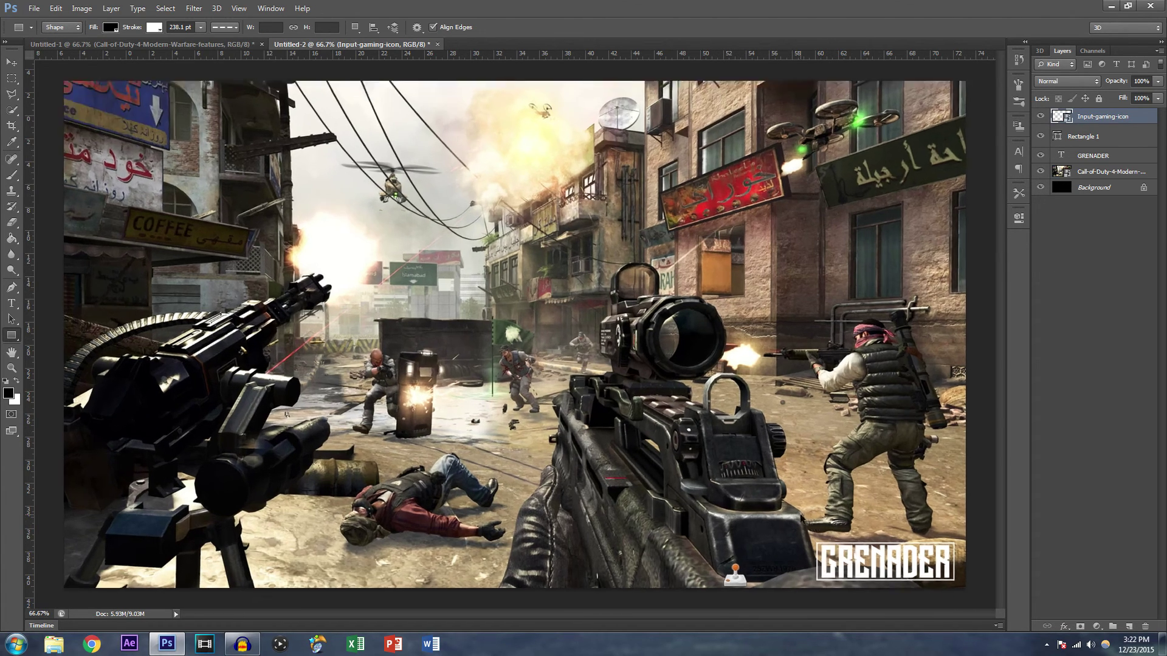
scroll(767, 398, down, 10)
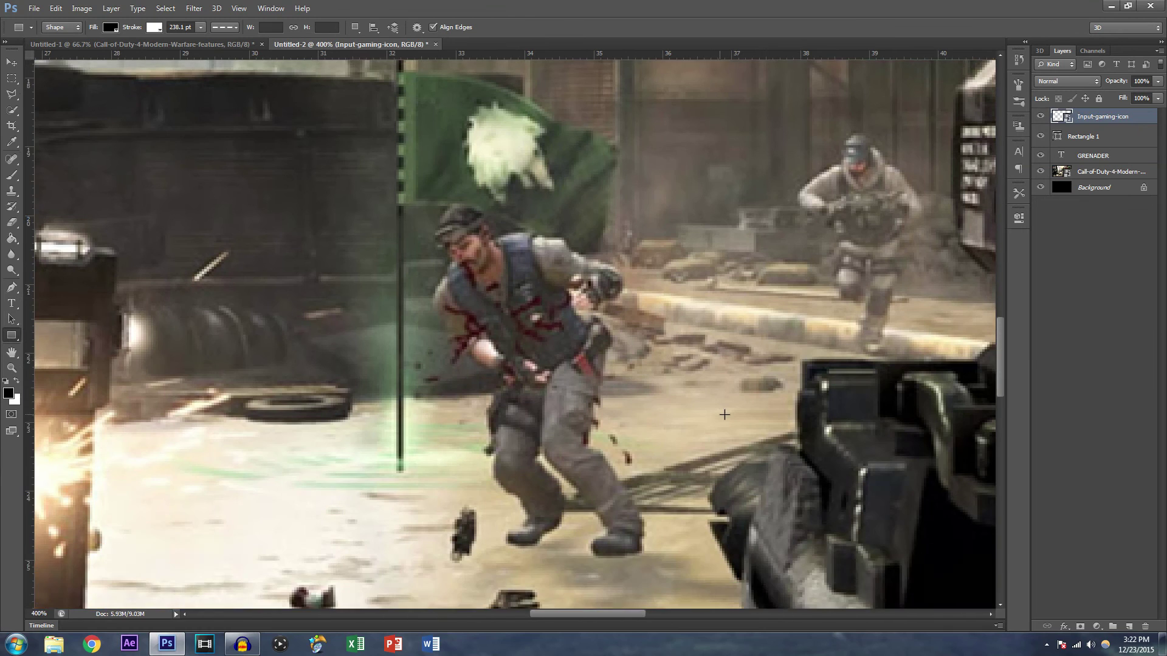
scroll(679, 483, down, 10)
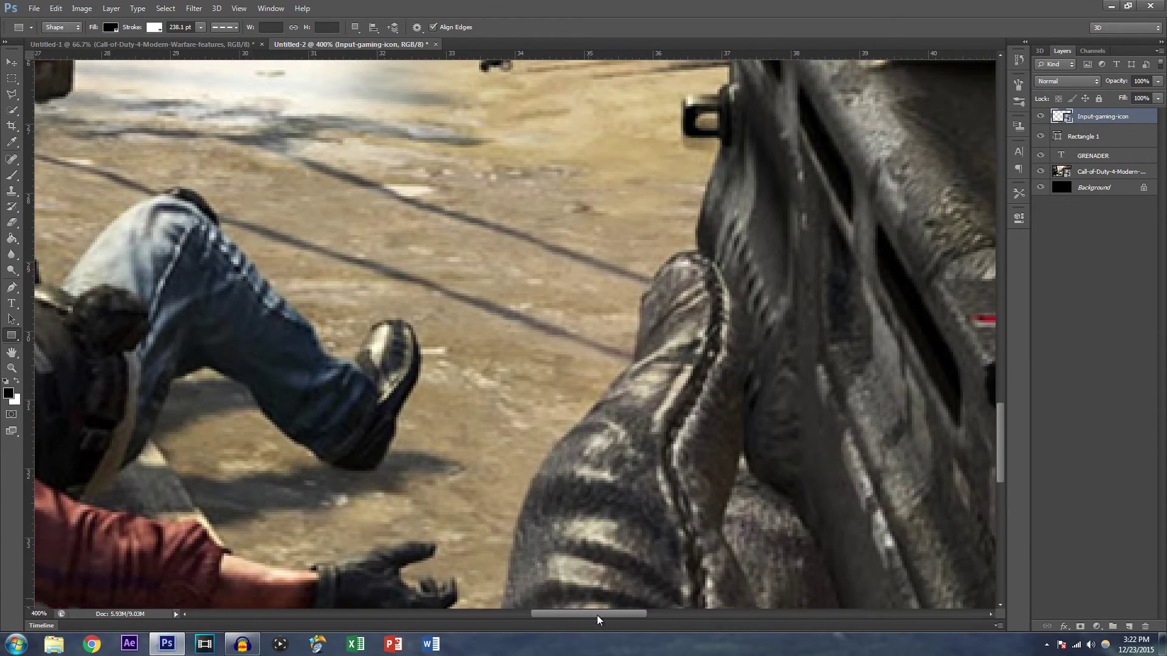
drag(597, 615, 757, 618)
scroll(674, 509, down, 8)
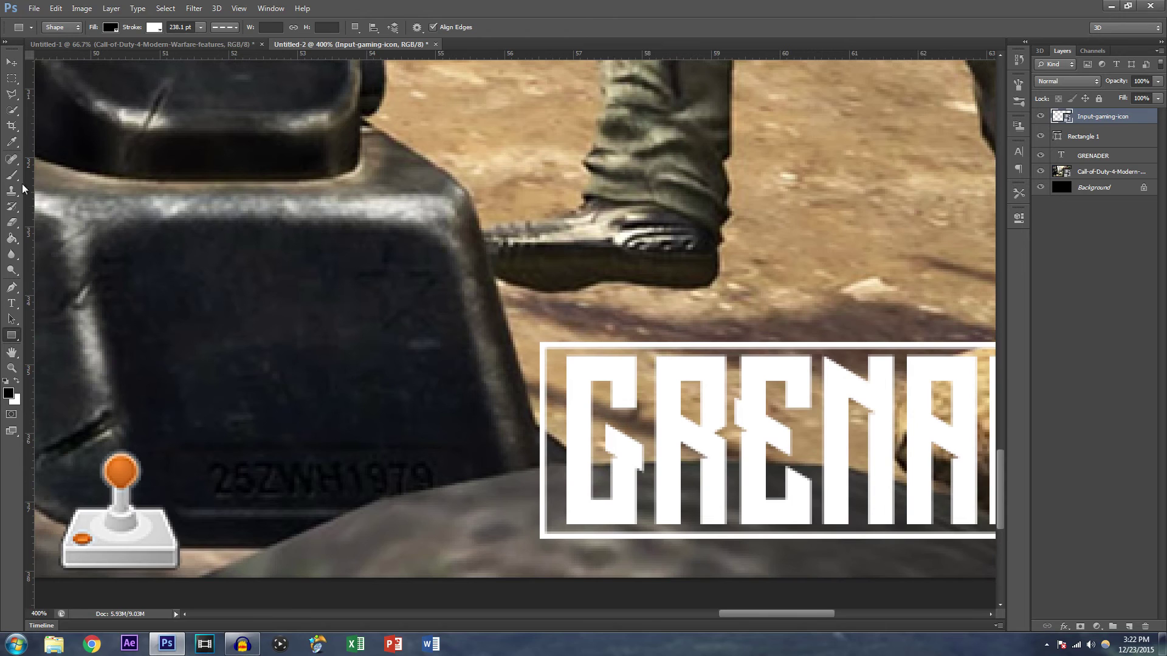
click(12, 62)
Scale the joystick icon to 31.6%, rotate it -17.28°, and tuck it onto the box's lower-left corner
drag(117, 497, 447, 443)
key(ctrl+t)
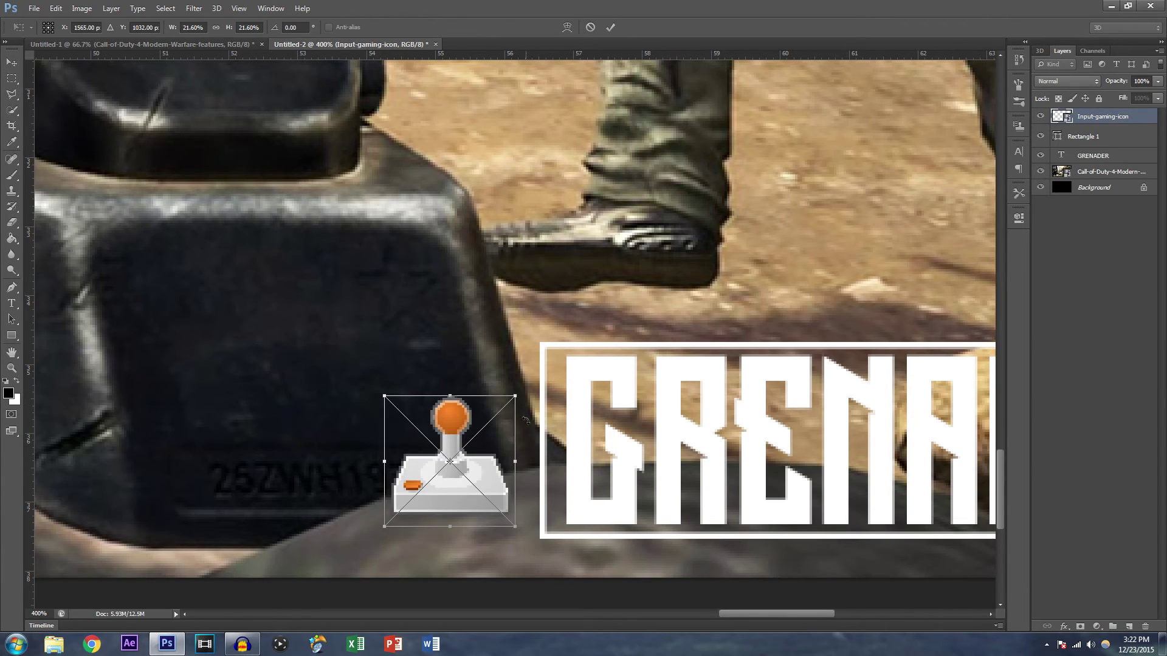
drag(517, 396, 567, 338)
mouse_move(520, 472)
mouse_down()
mouse_move(656, 486)
mouse_move(496, 479)
mouse_move(515, 477)
mouse_up()
drag(601, 336, 585, 254)
drag(558, 468, 548, 495)
drag(575, 367, 606, 306)
drag(545, 468, 549, 460)
key(Return)
key(ctrl+minus)
key(ctrl+minus)
key(ctrl+minus)
key(ctrl+minus)
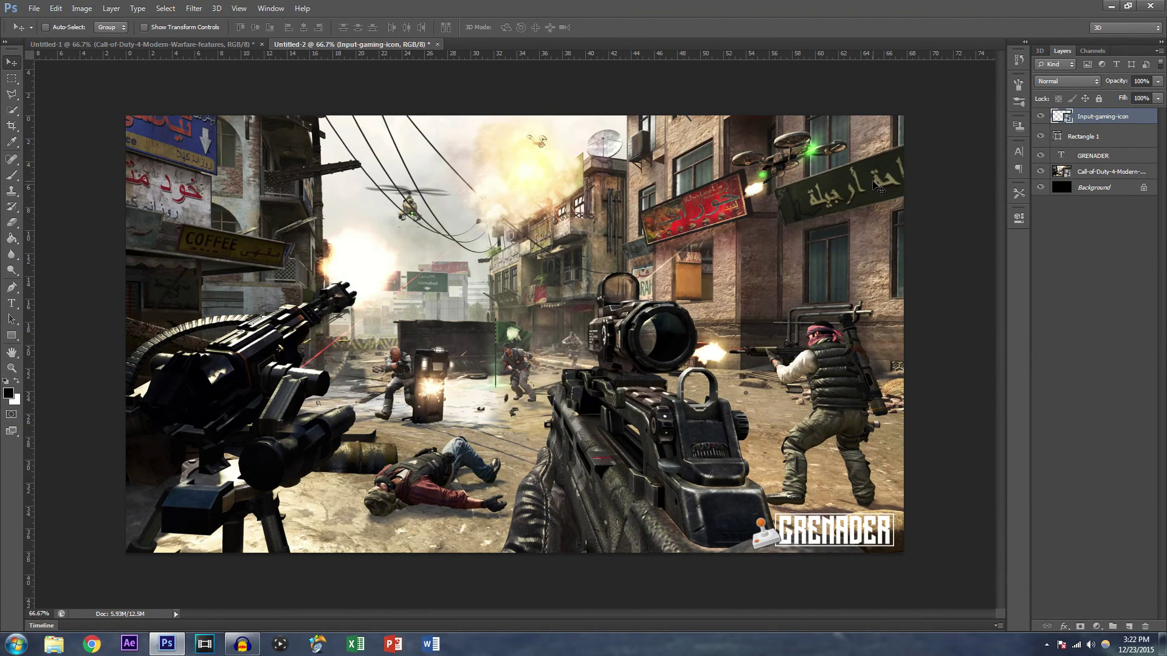
double_click(1150, 117)
drag(772, 102, 368, 102)
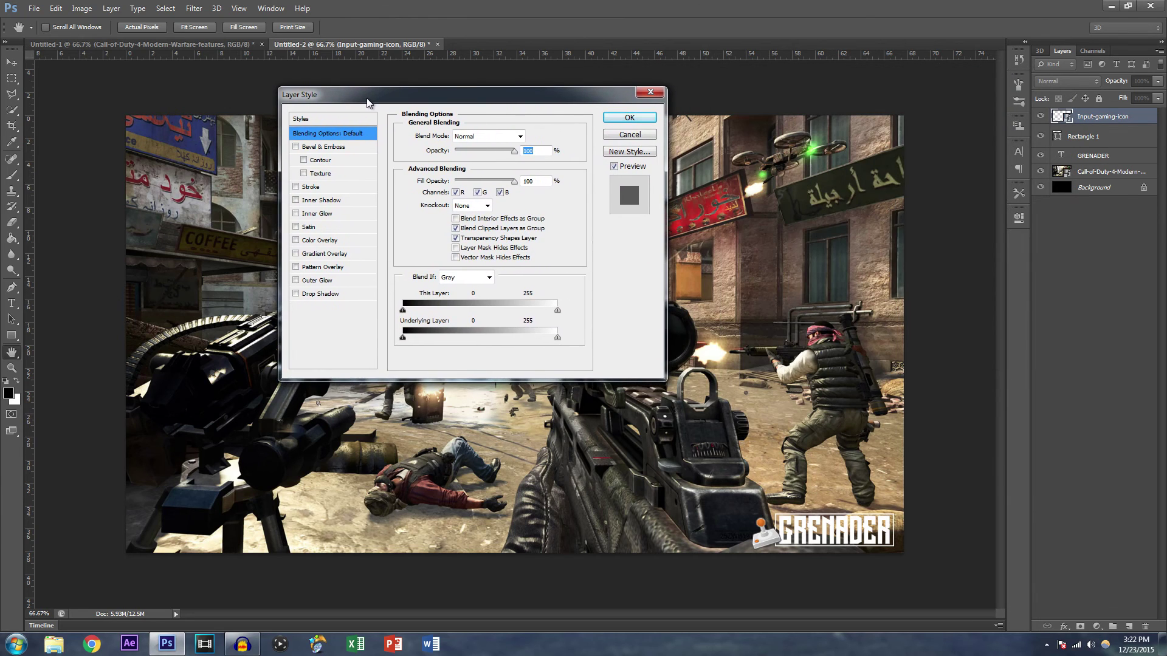
click(296, 187)
click(325, 187)
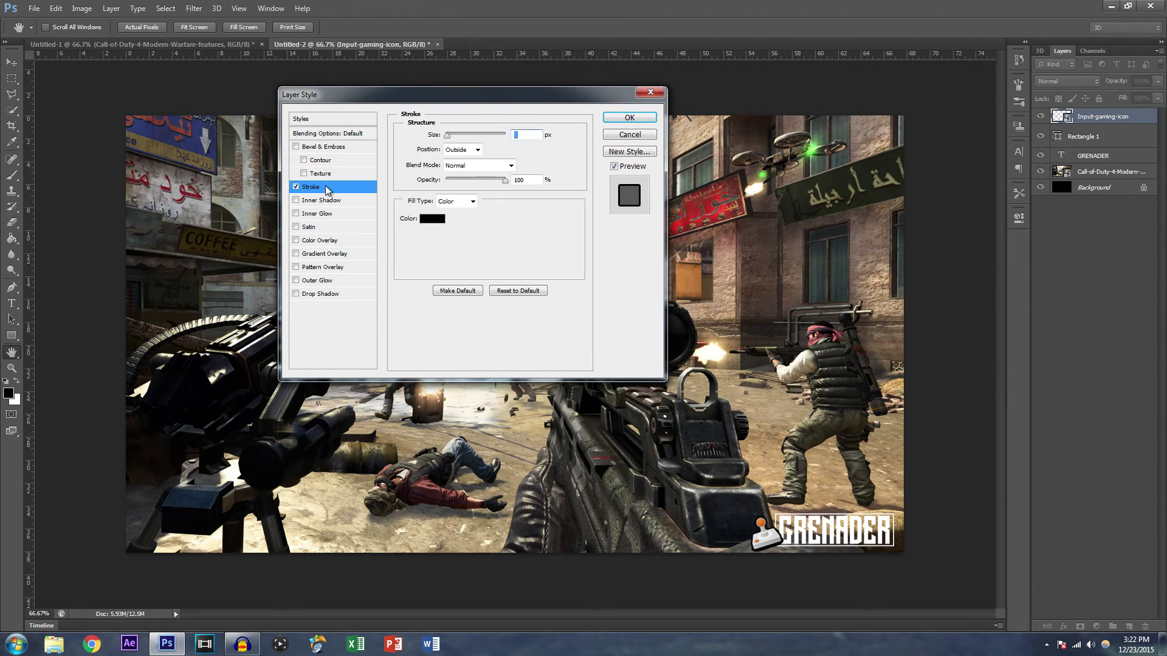
click(431, 219)
drag(798, 303, 767, 297)
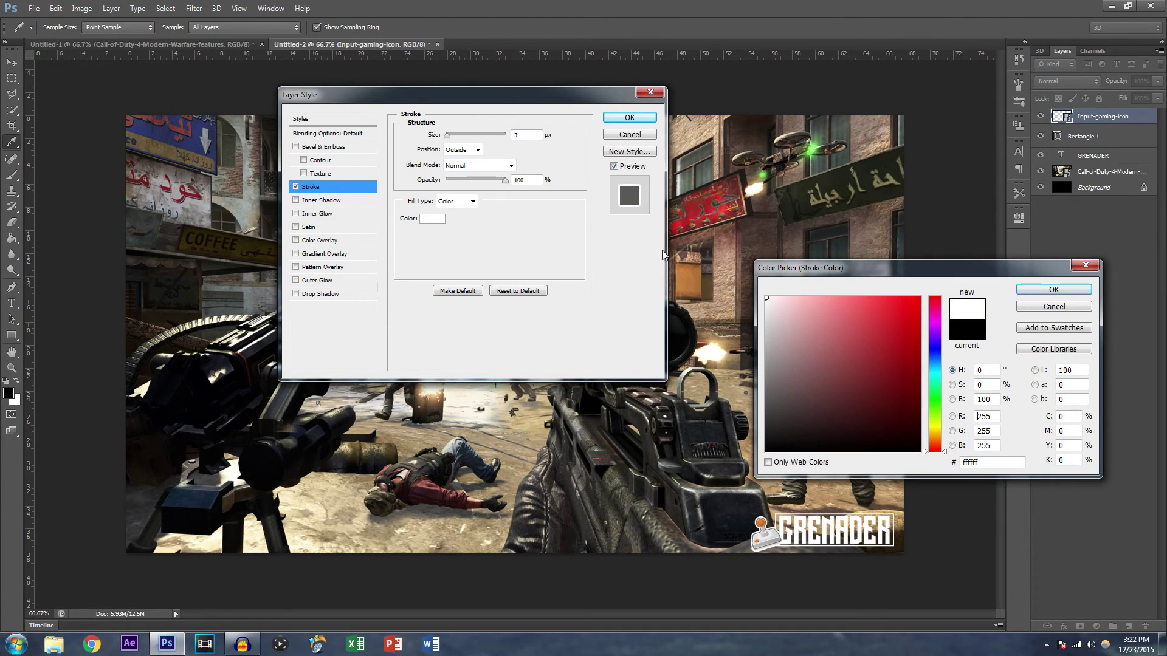
click(1035, 290)
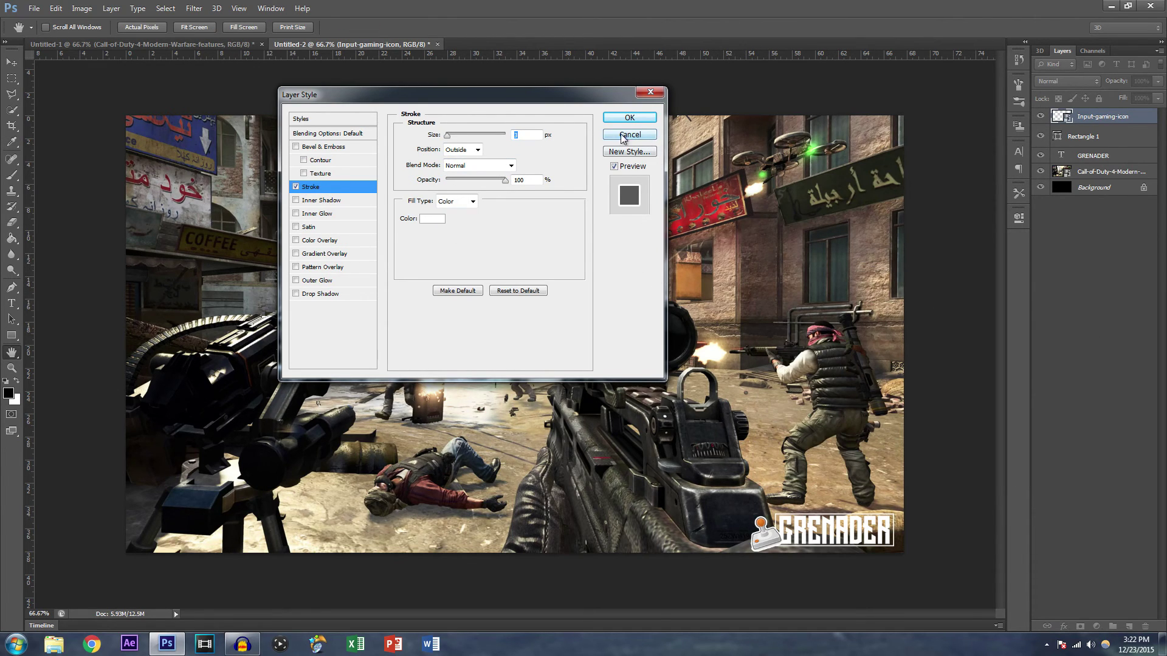
mouse_move(452, 139)
mouse_down()
mouse_move(439, 141)
mouse_move(509, 138)
mouse_move(426, 149)
mouse_up()
click(296, 187)
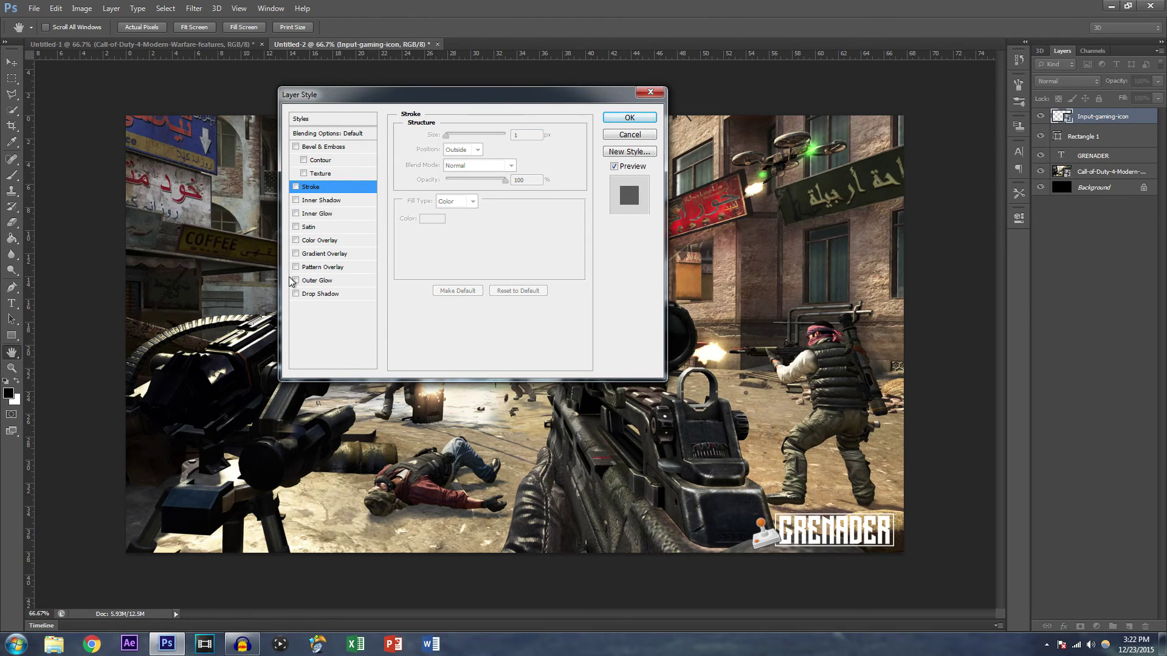
click(296, 294)
click(296, 295)
click(296, 294)
click(296, 294)
click(640, 119)
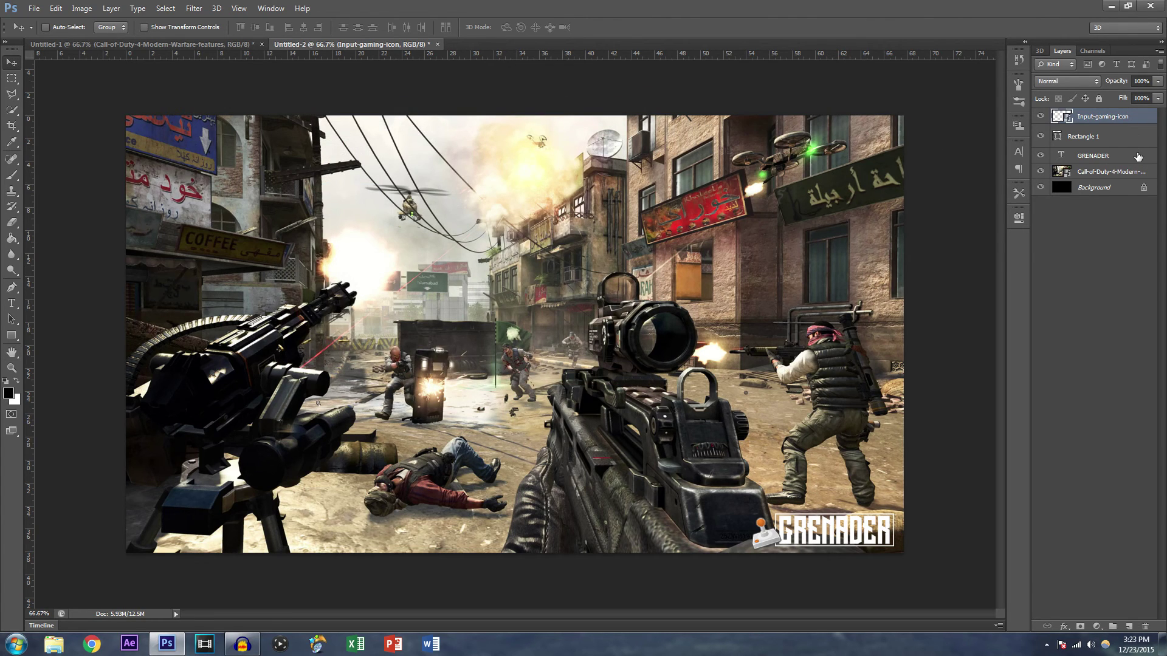
Select the joystick icon, Rectangle 1 and GRENADER layers and convert them into one smart object
click(1137, 157)
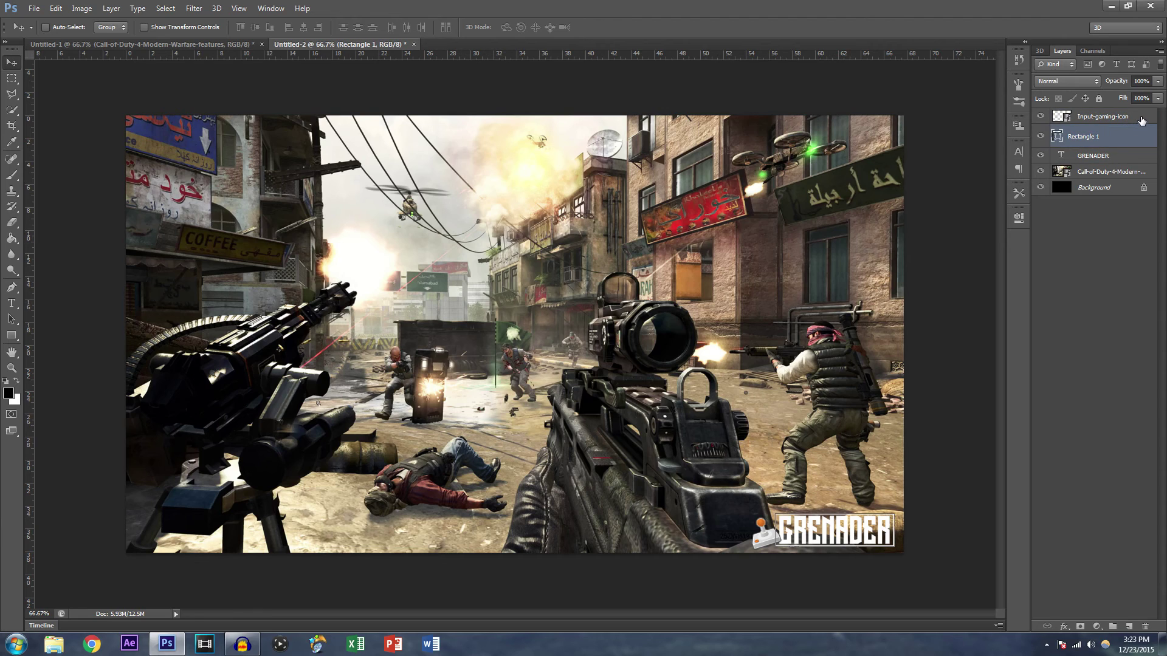
click(1142, 119)
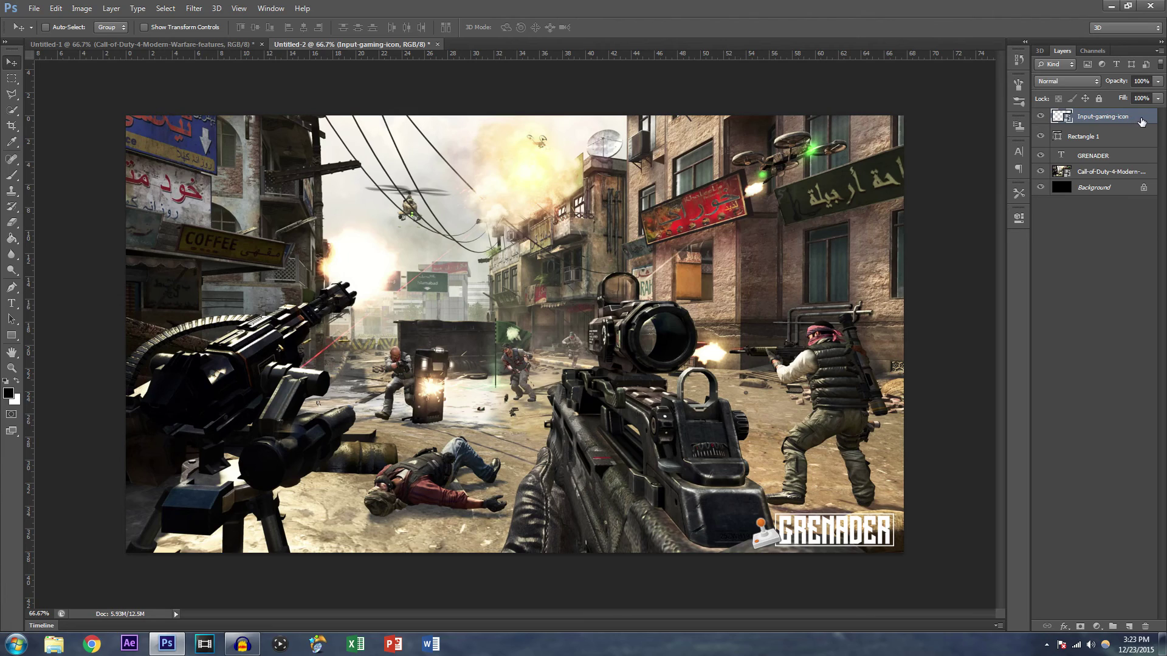
click(1140, 155)
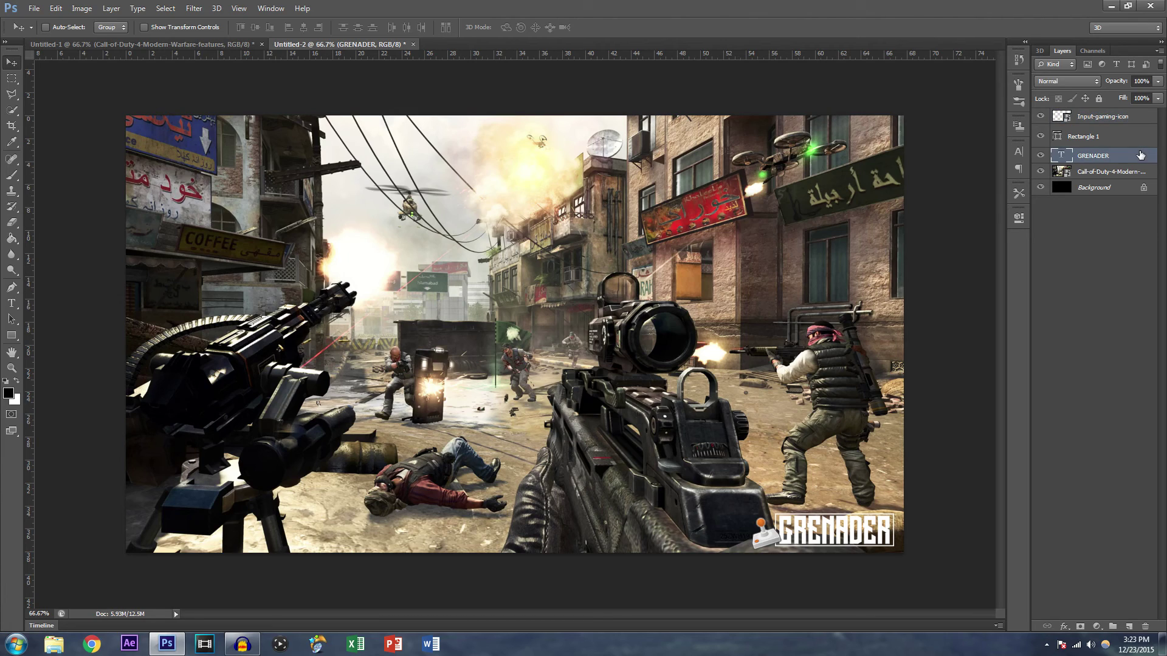
click(1137, 117)
shift+click(1144, 155)
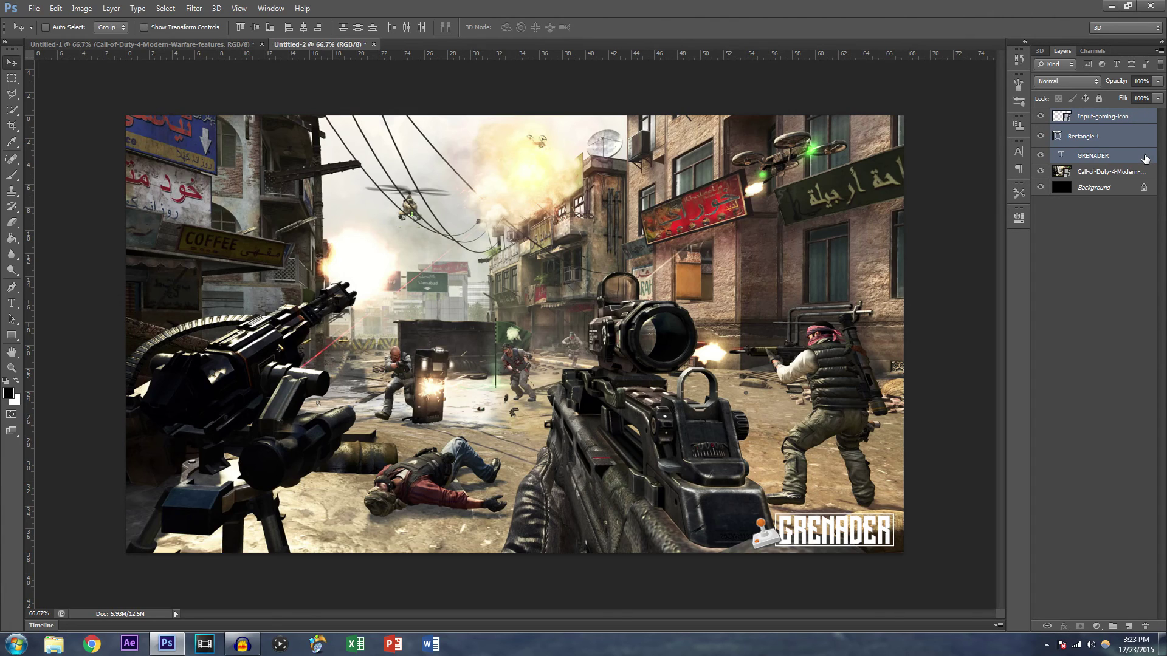
click(1145, 157)
shift+click(1138, 120)
right_click(1145, 122)
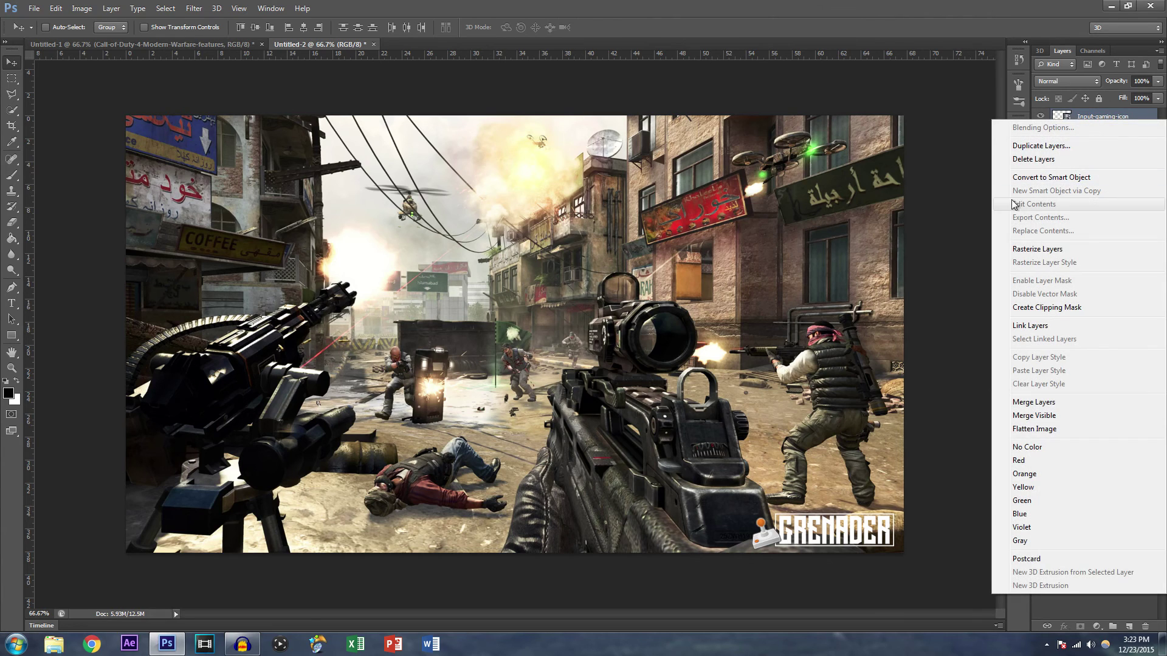
click(1045, 178)
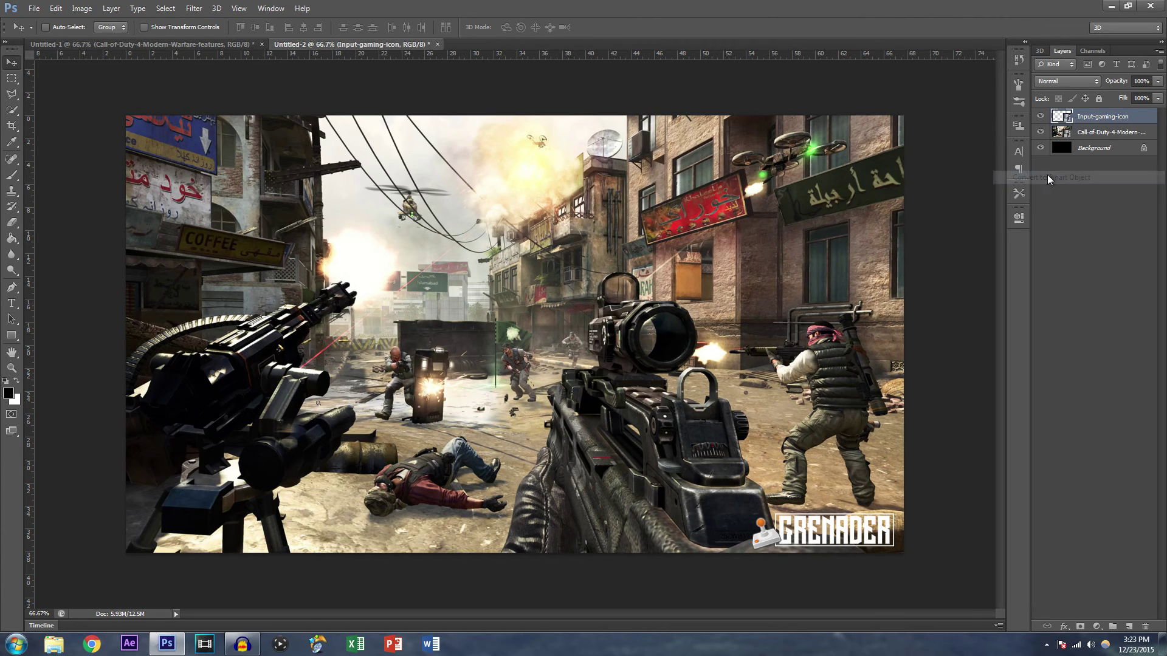
Toggle the Input-gaming-icon smart object's visibility to compare, then bring up its Layer Style dialog
click(1041, 116)
click(1041, 116)
click(1041, 116)
click(1041, 116)
click(1041, 116)
click(1041, 117)
double_click(1145, 119)
Enable Drop Shadow with 5 px distance, 10% spread, 70 px size and reduced opacity
click(295, 294)
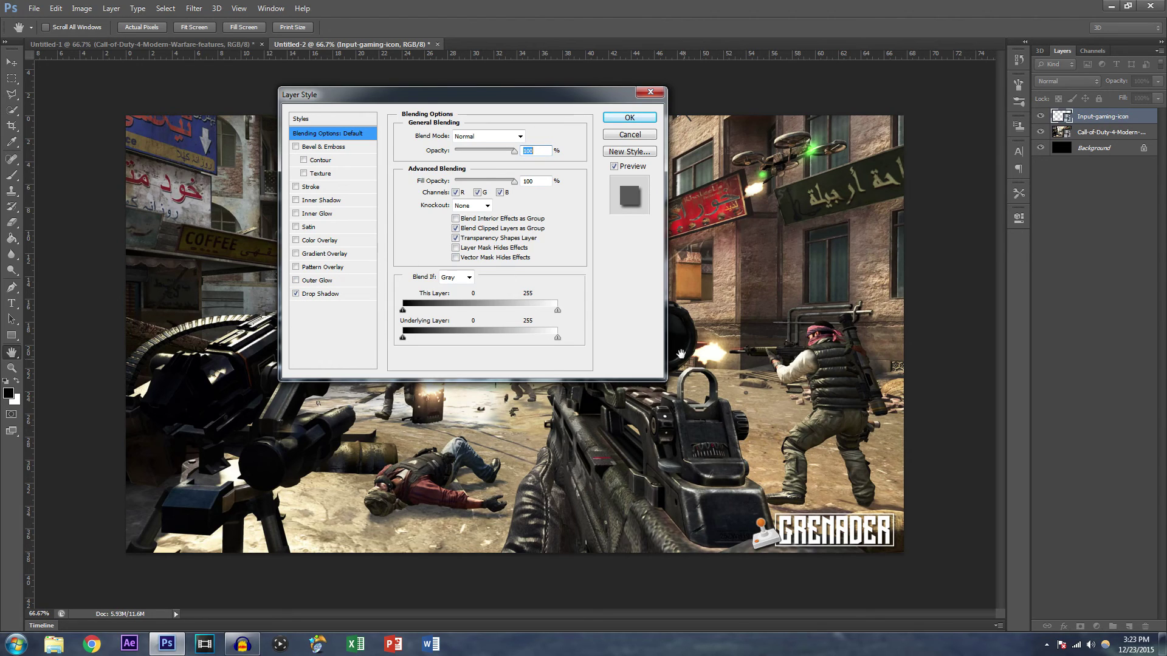
click(326, 294)
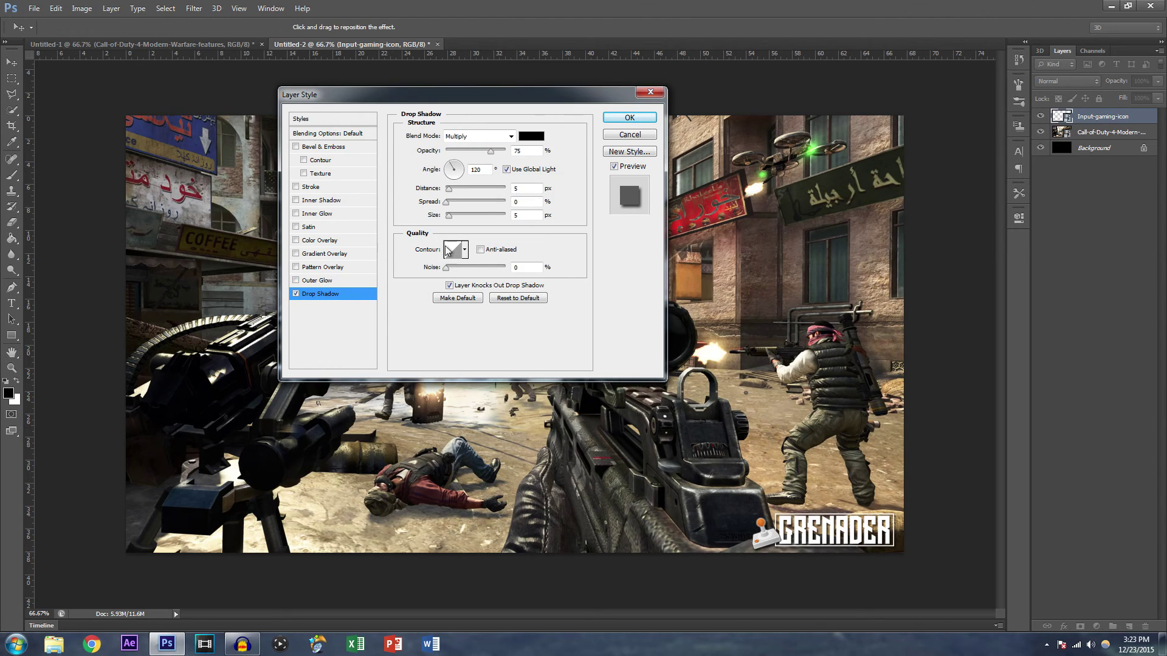
mouse_move(449, 193)
mouse_down()
mouse_move(467, 203)
mouse_move(452, 206)
mouse_move(453, 218)
mouse_move(466, 219)
mouse_move(451, 205)
mouse_move(465, 204)
mouse_move(452, 205)
mouse_up()
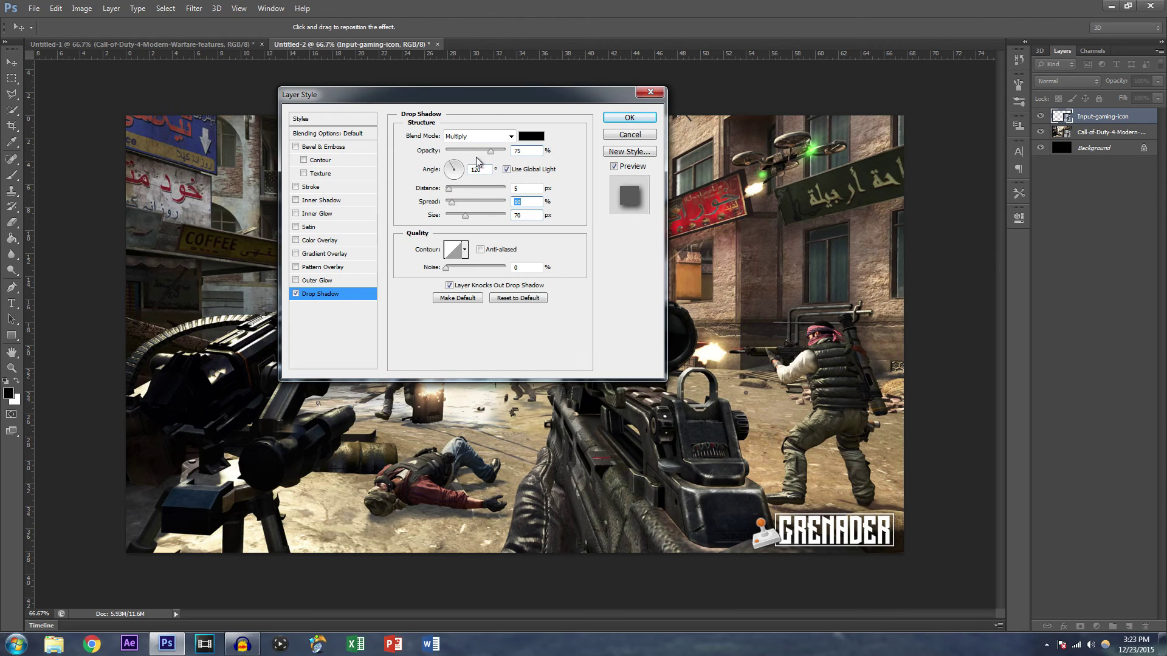
mouse_move(476, 154)
mouse_down()
mouse_move(453, 153)
mouse_move(469, 156)
mouse_up()
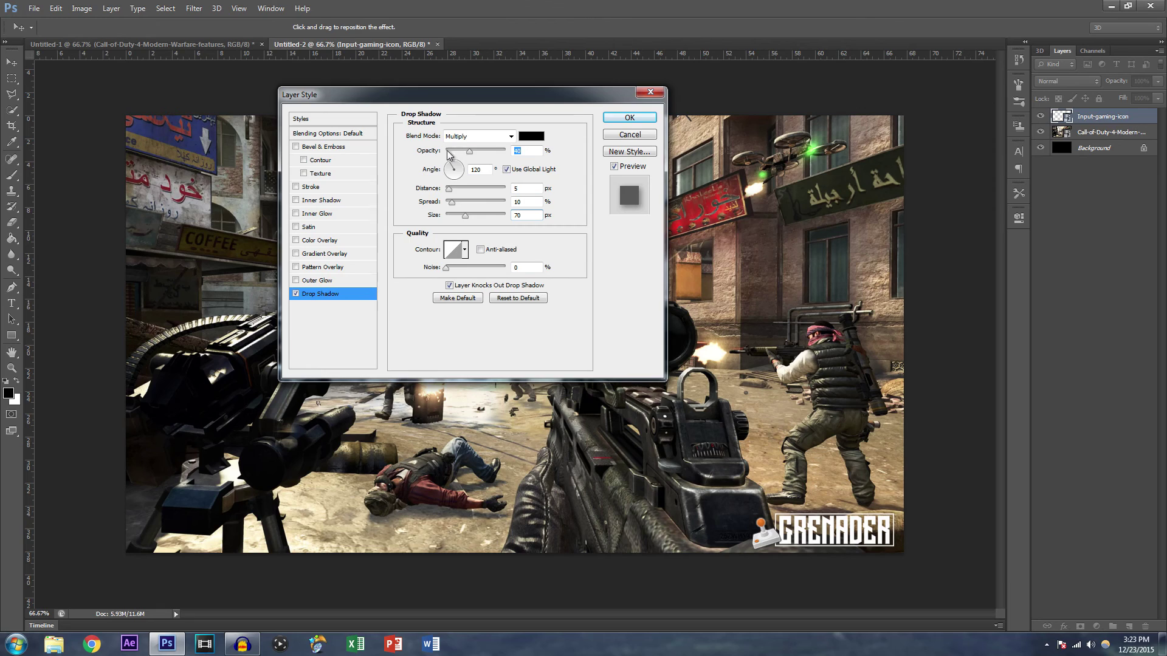
Enable a black-to-white Gradient Overlay with the white stop moved to about 49%
click(296, 254)
click(325, 254)
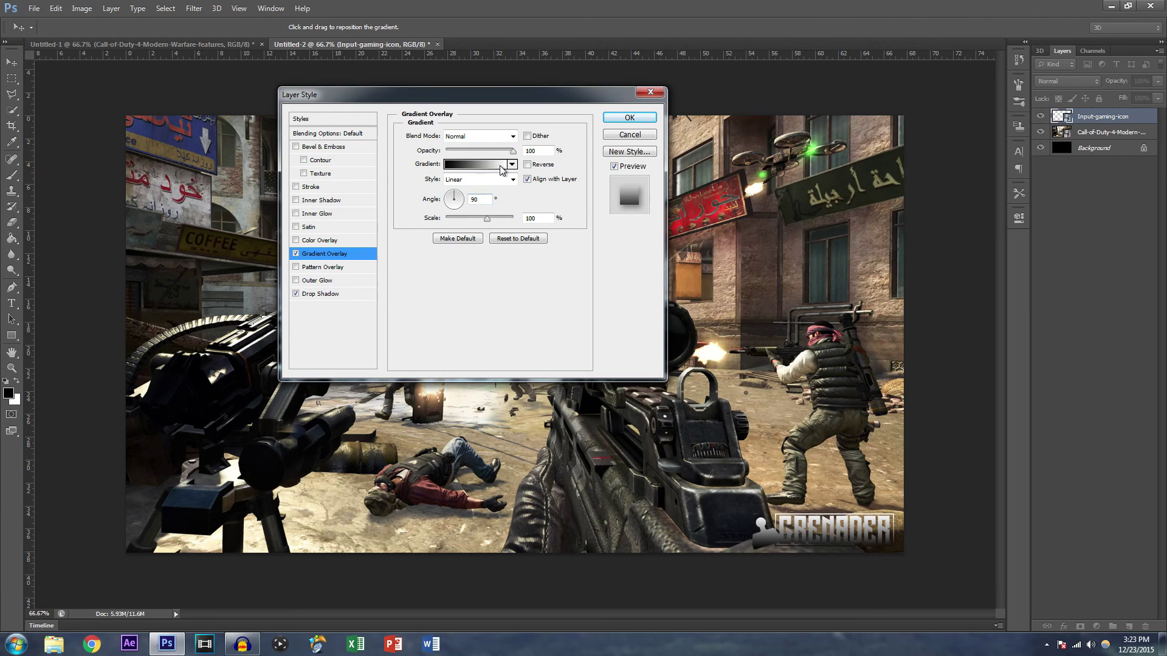
click(500, 165)
click(698, 324)
drag(697, 326, 587, 328)
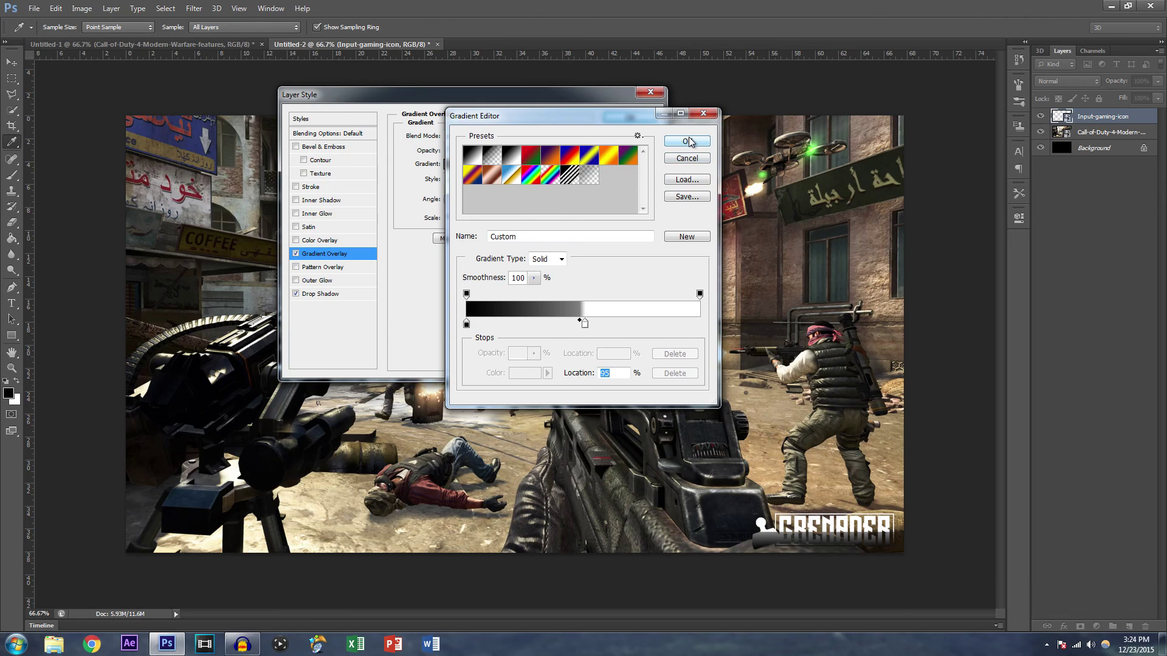
drag(584, 323, 576, 323)
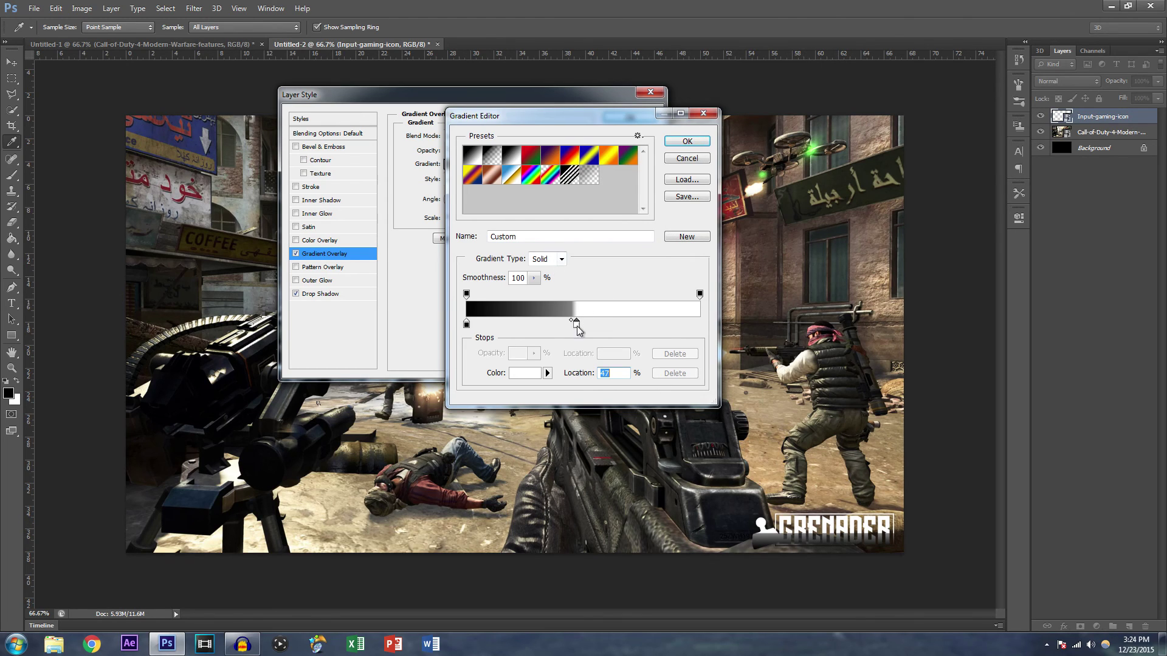
drag(576, 327, 581, 325)
Confirm the edited gradient, set the overlay opacity to 16%, and apply the layer styles
click(687, 144)
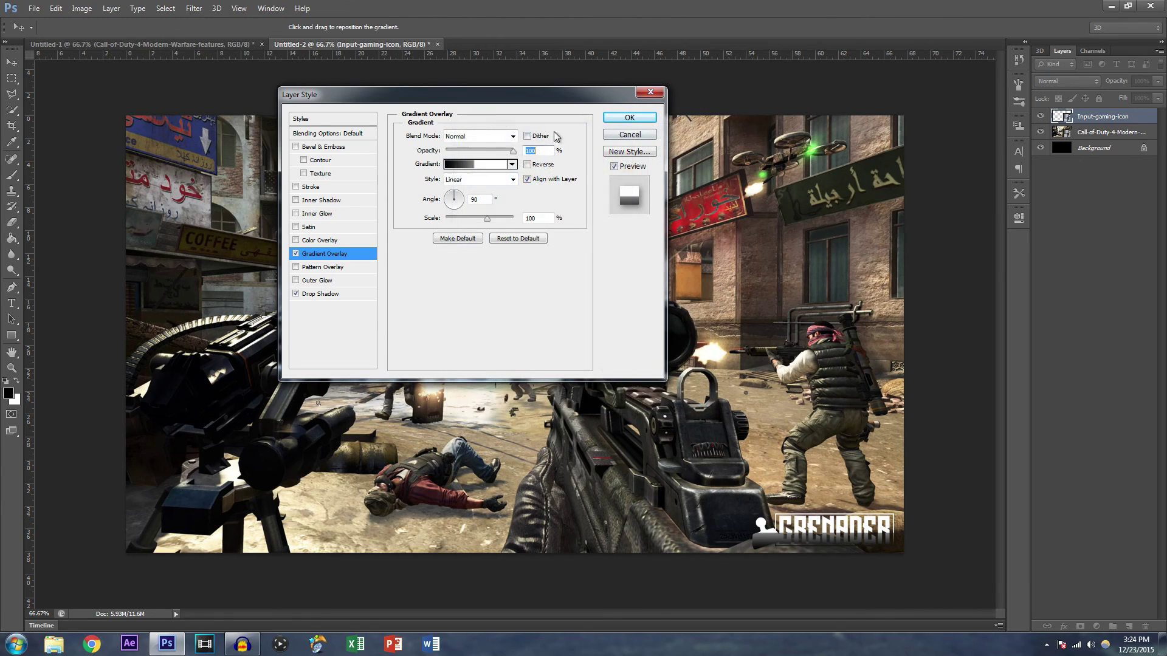
drag(501, 153, 484, 155)
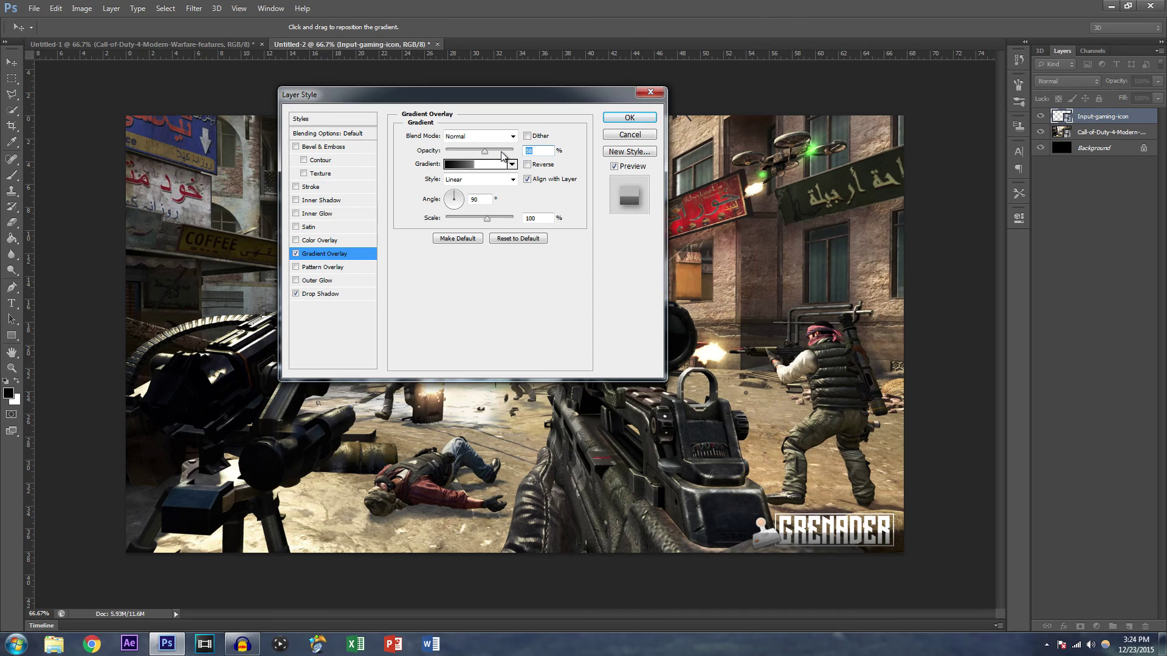
key(Down)
key(Down)
key(Down)
key(Down)
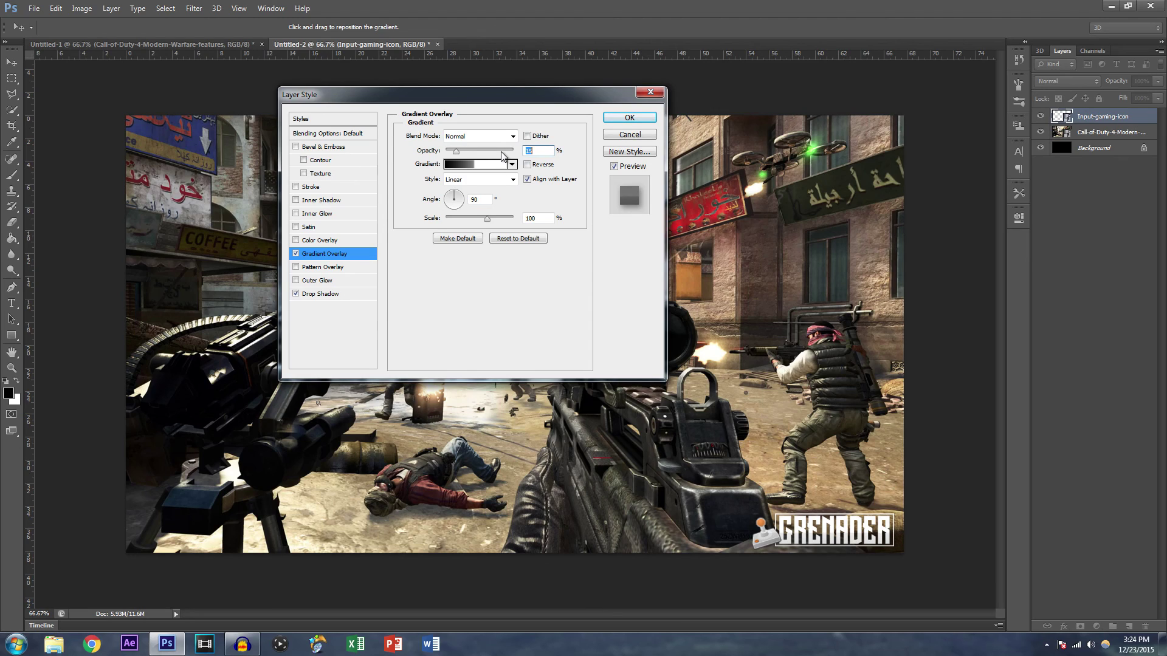
key(shift+Down)
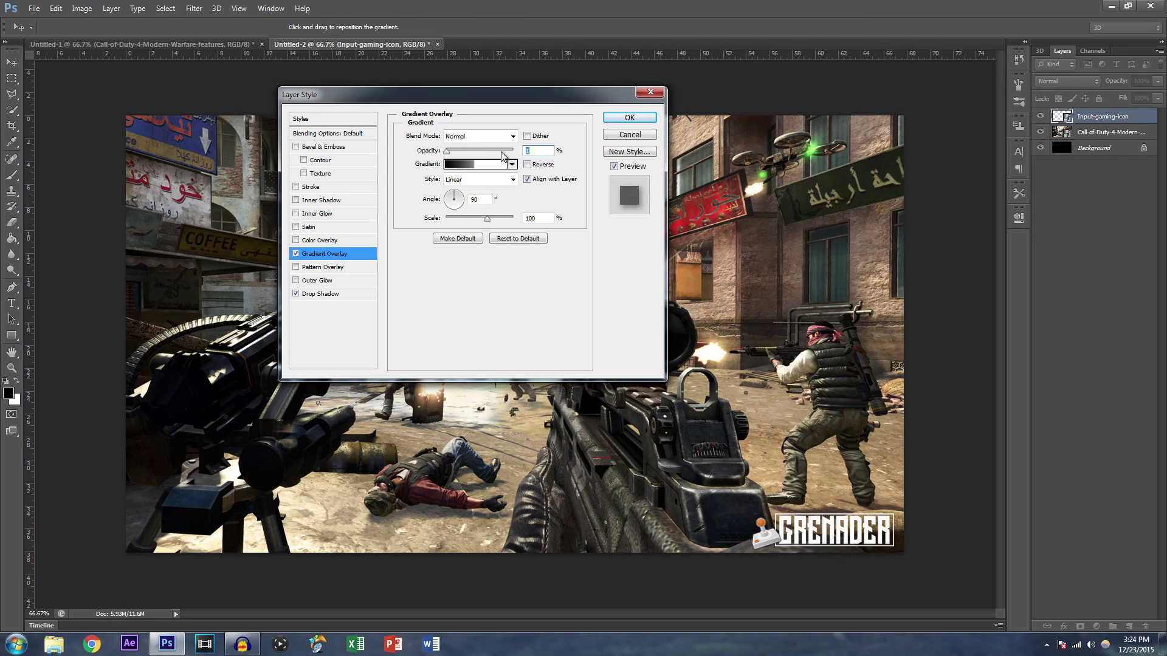
key(Up)
key(Up)
key(Up)
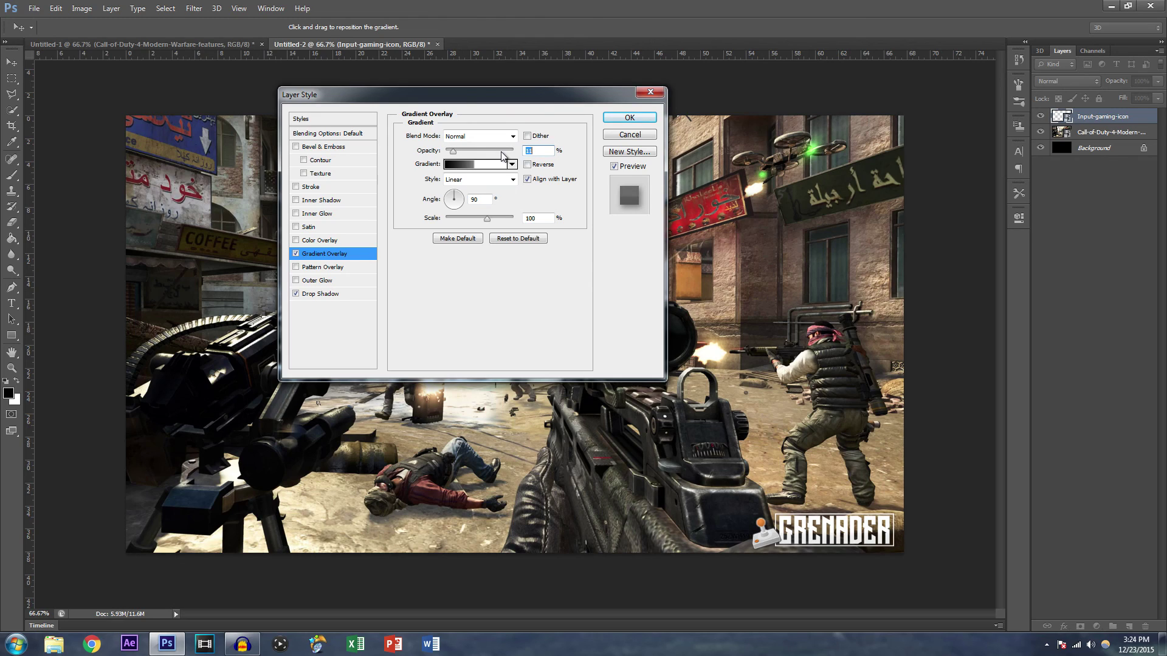
key(Up)
key(Up)
key(Up)
key(Up)
key(Up)
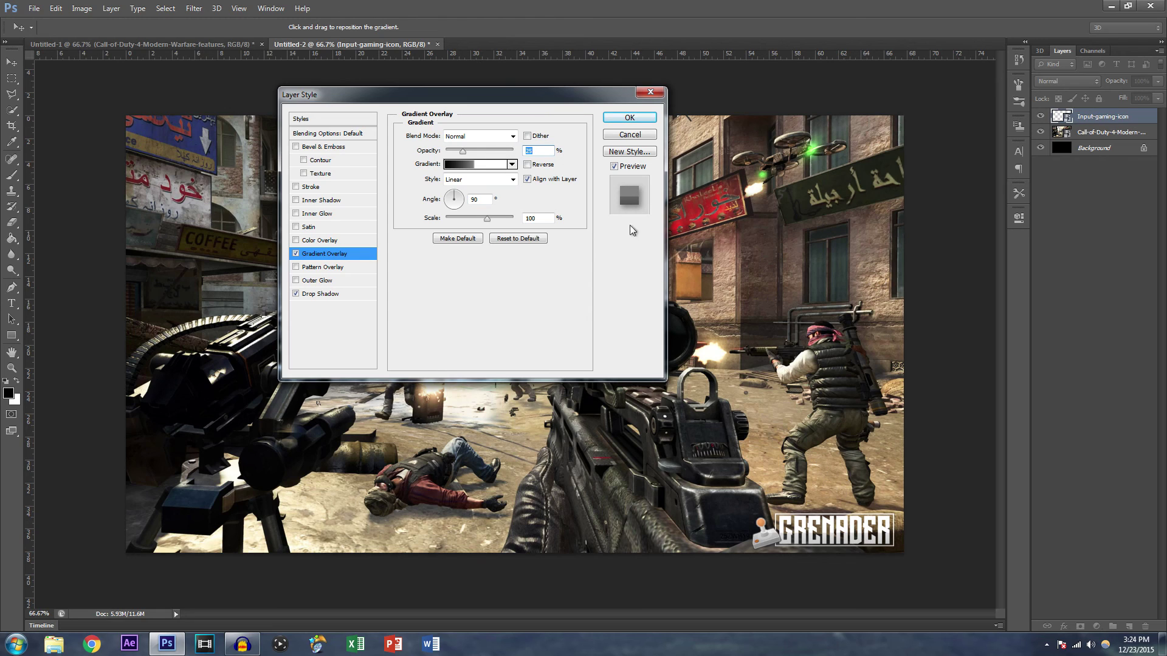
click(629, 118)
Inspect the styled logo at 200%, zoom back out, and hide the Call-of-Duty screenshot layer
key(ctrl+plus)
key(ctrl+plus)
scroll(652, 578, down, 10)
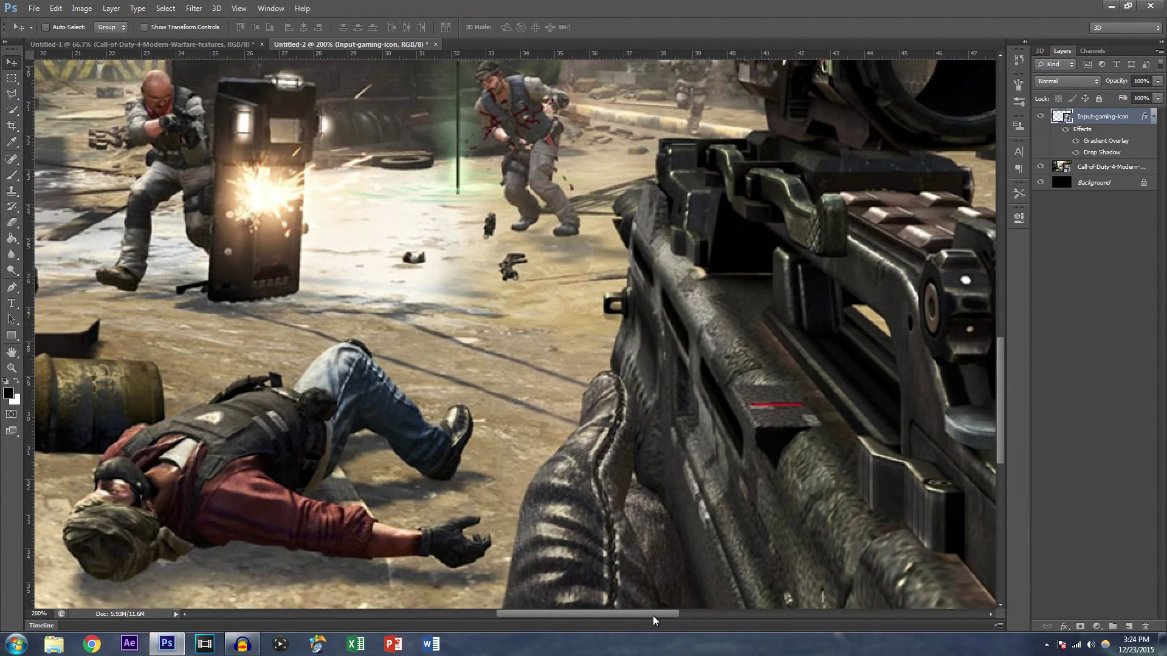
drag(652, 615, 808, 613)
scroll(614, 523, down, 3)
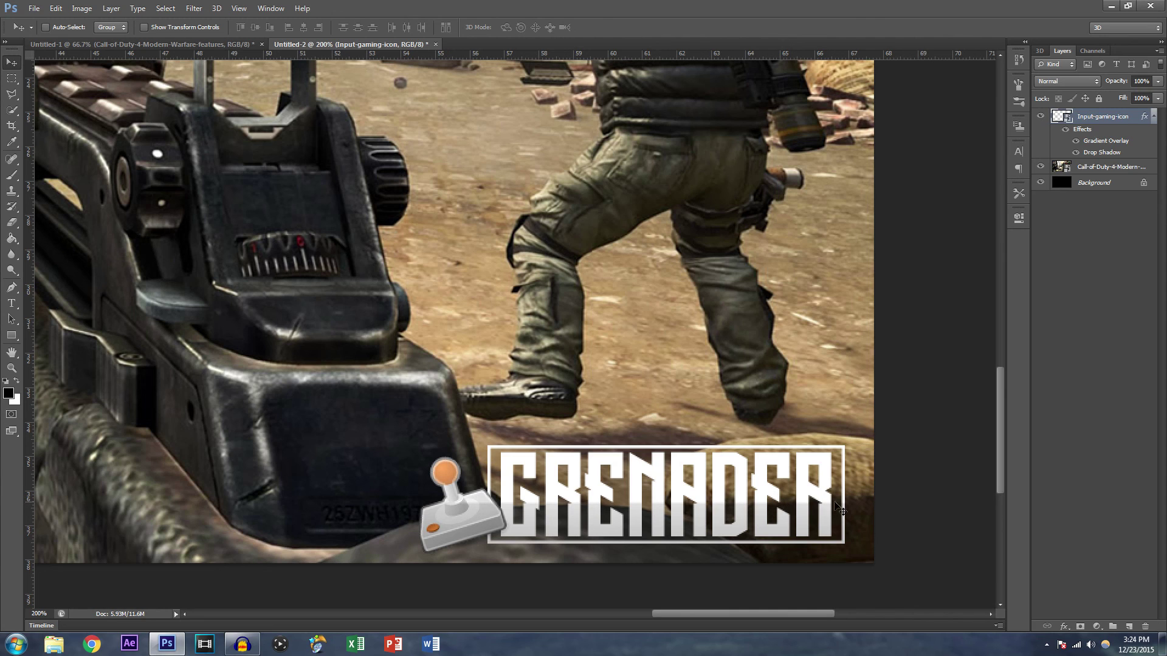
key(ctrl+minus)
key(ctrl+minus)
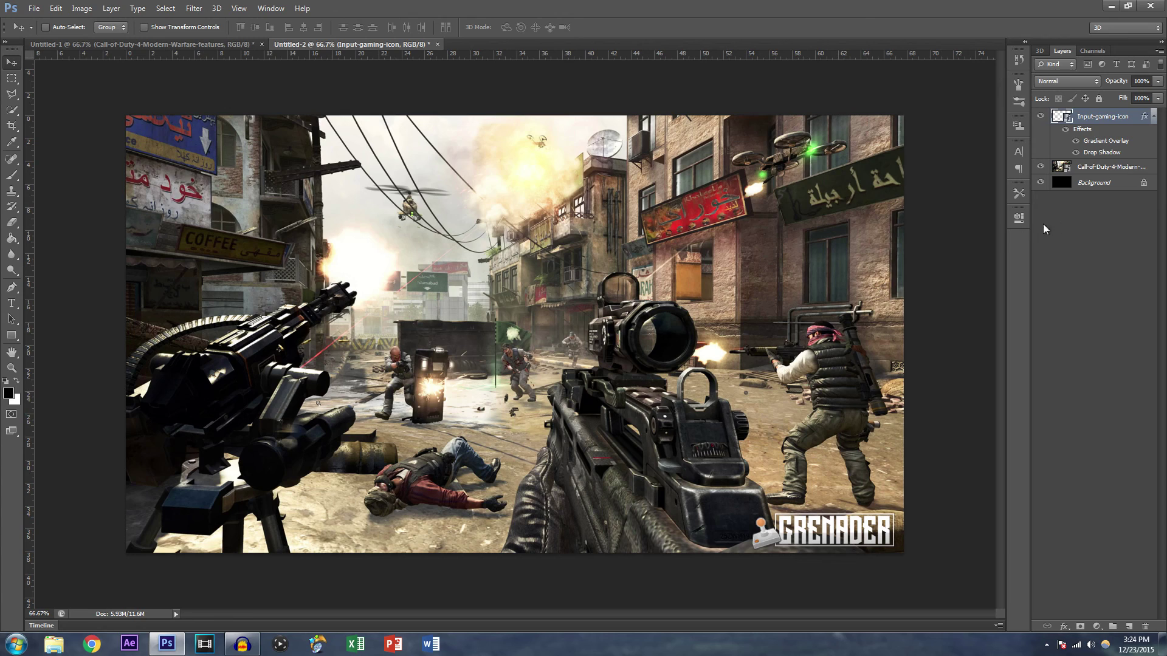
click(1040, 167)
Hide the Background layer, save the transparent overlay as GFDFDG.png, and minimize Photoshop
click(1041, 182)
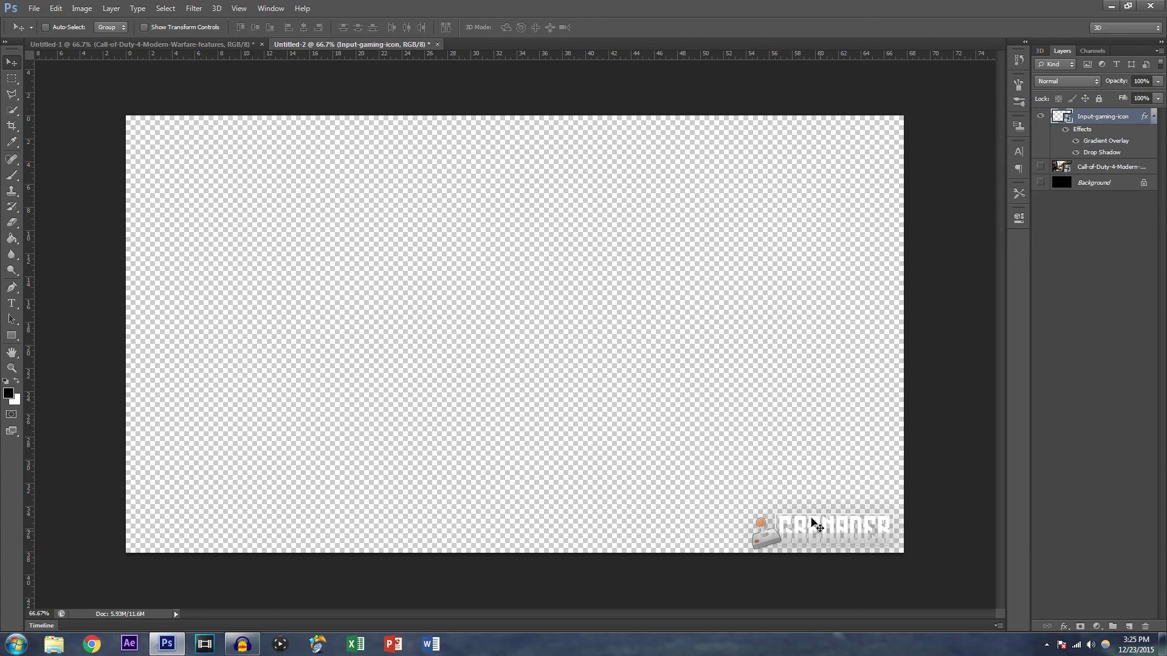
click(34, 8)
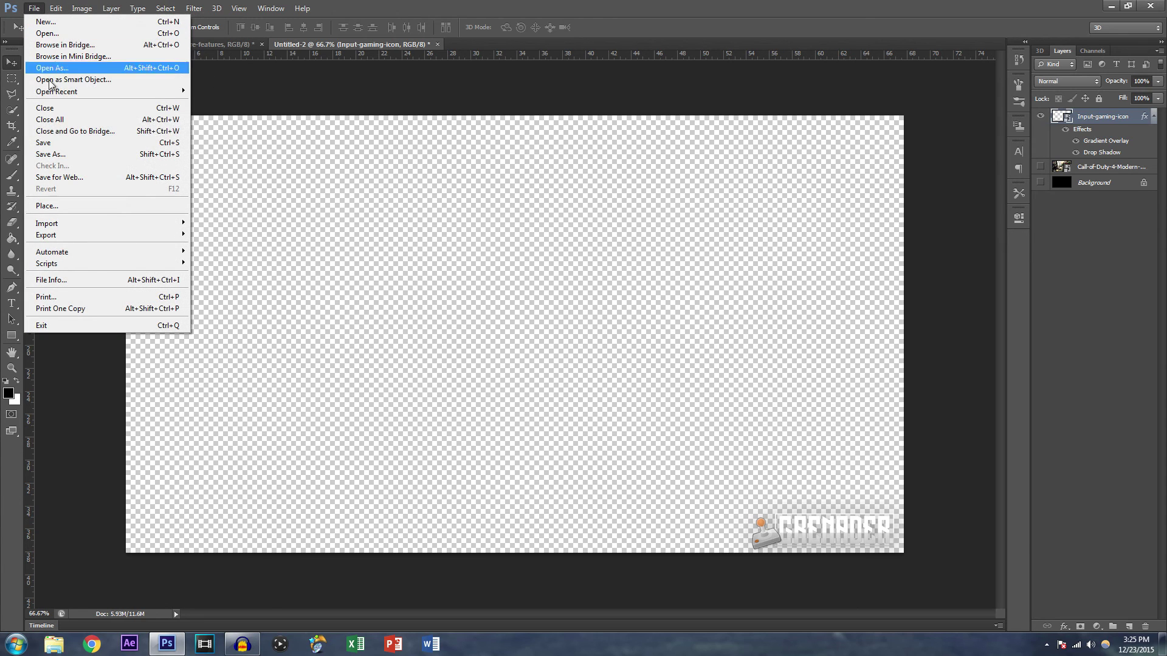
click(52, 155)
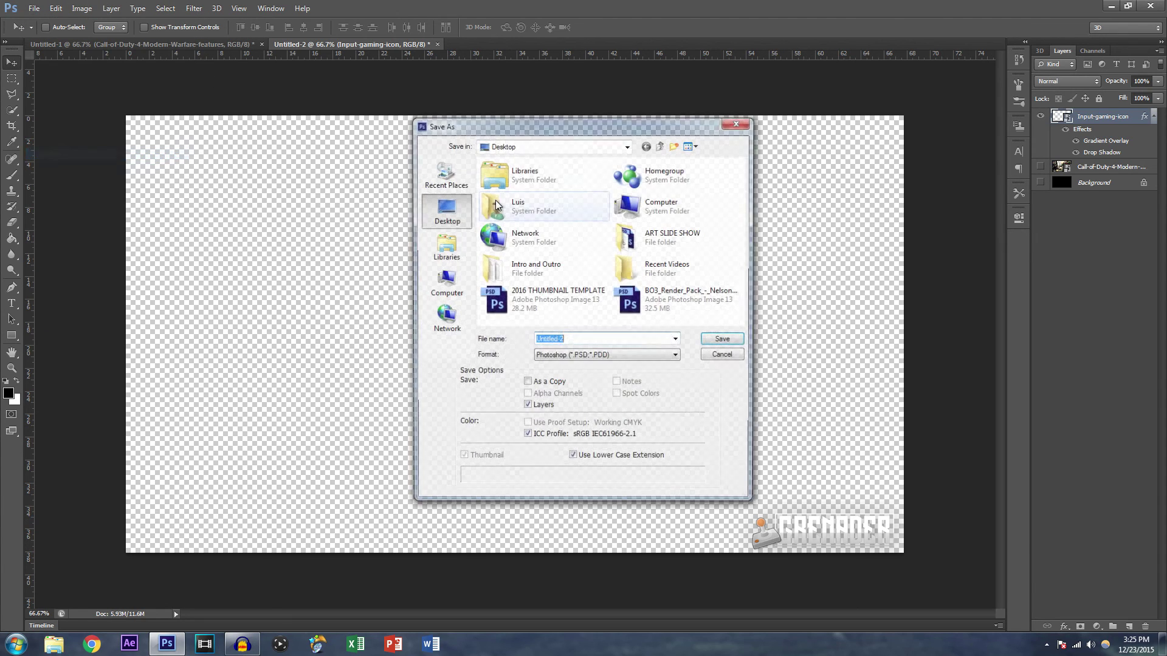
text(GFDFDG)
click(581, 356)
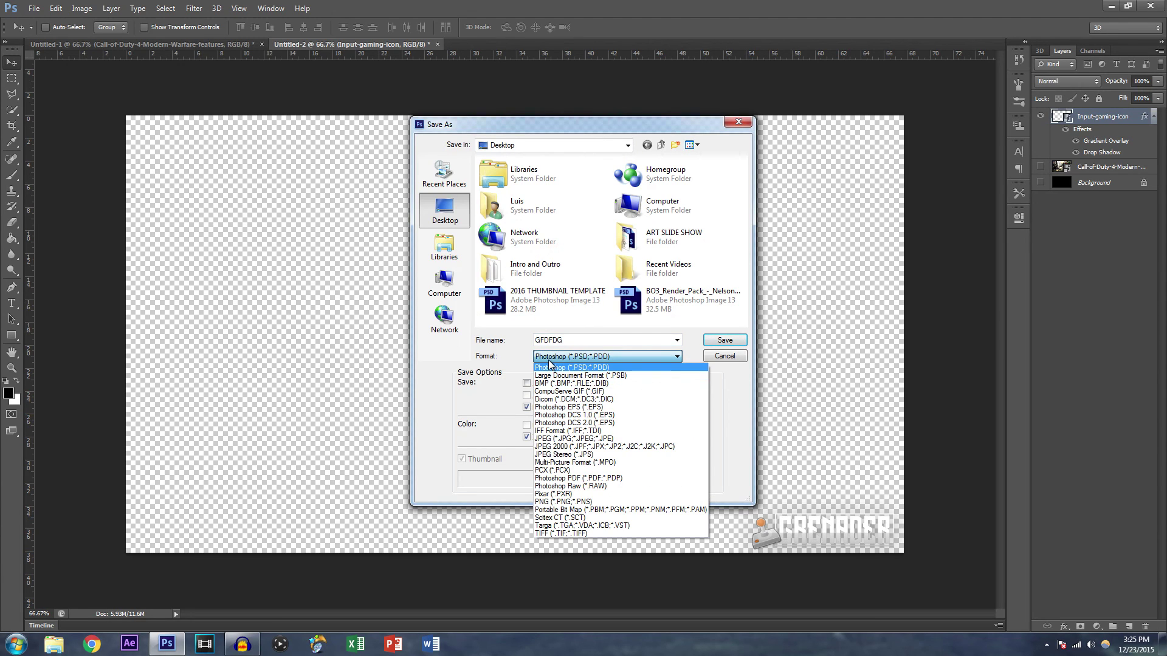
click(562, 502)
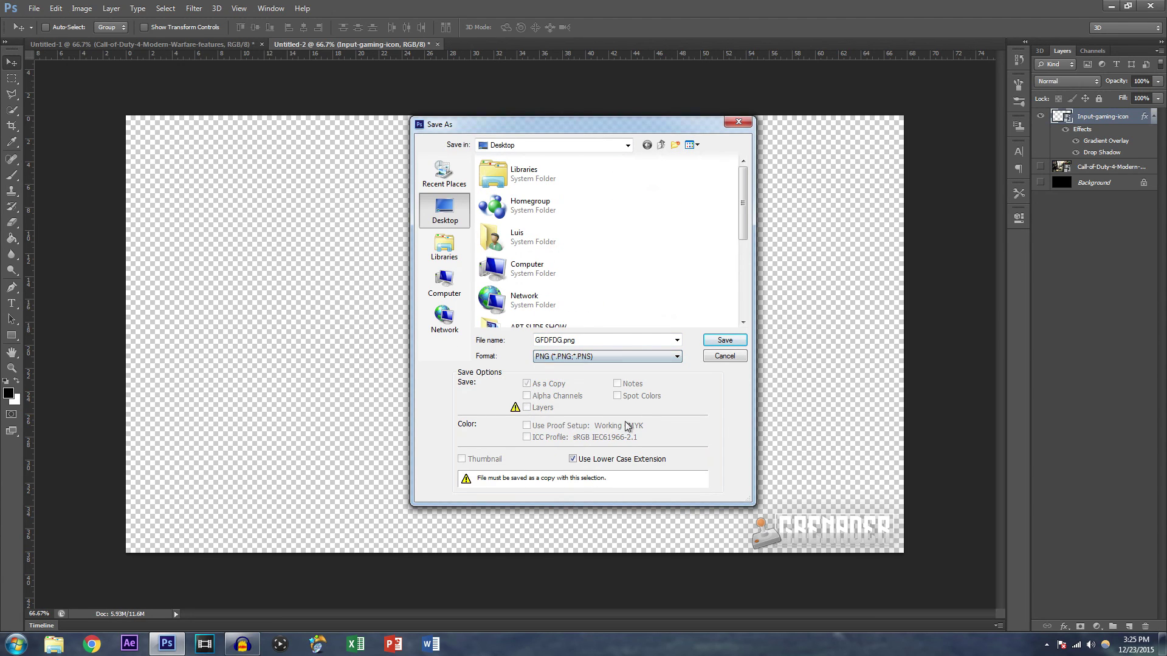
click(728, 344)
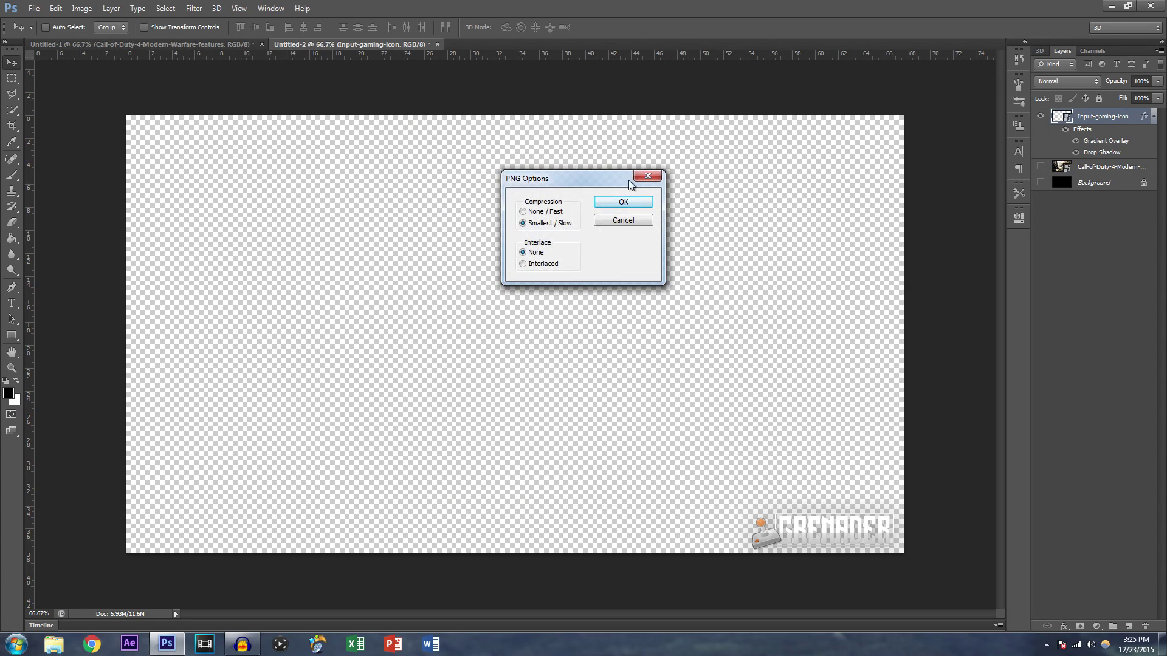
click(638, 198)
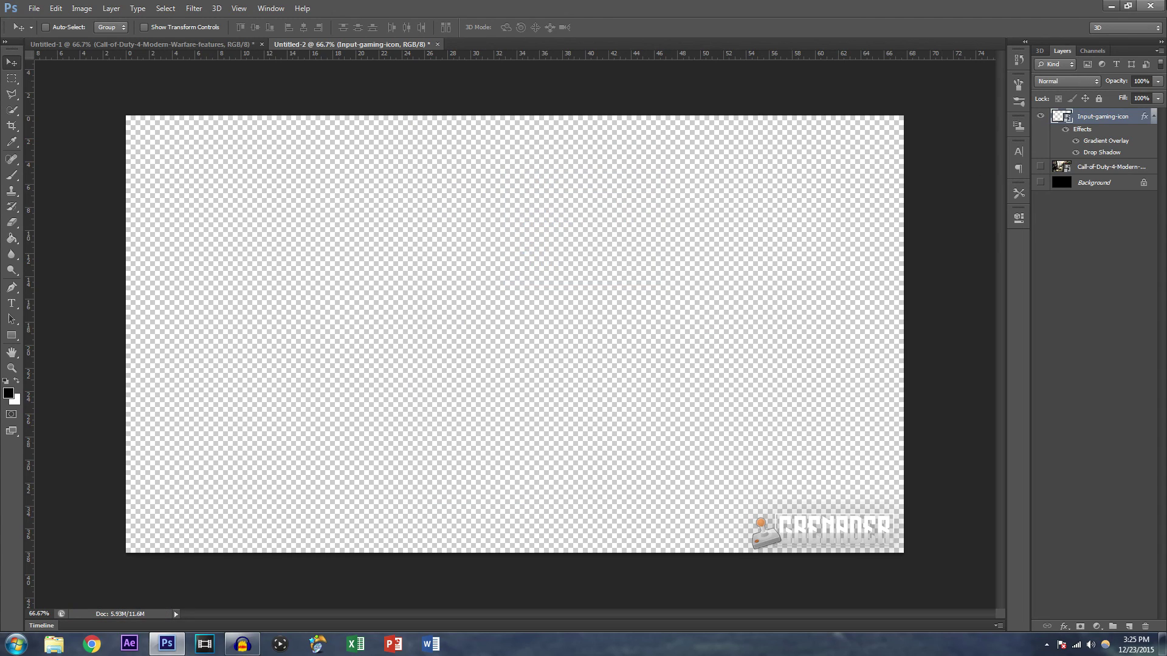
click(1111, 5)
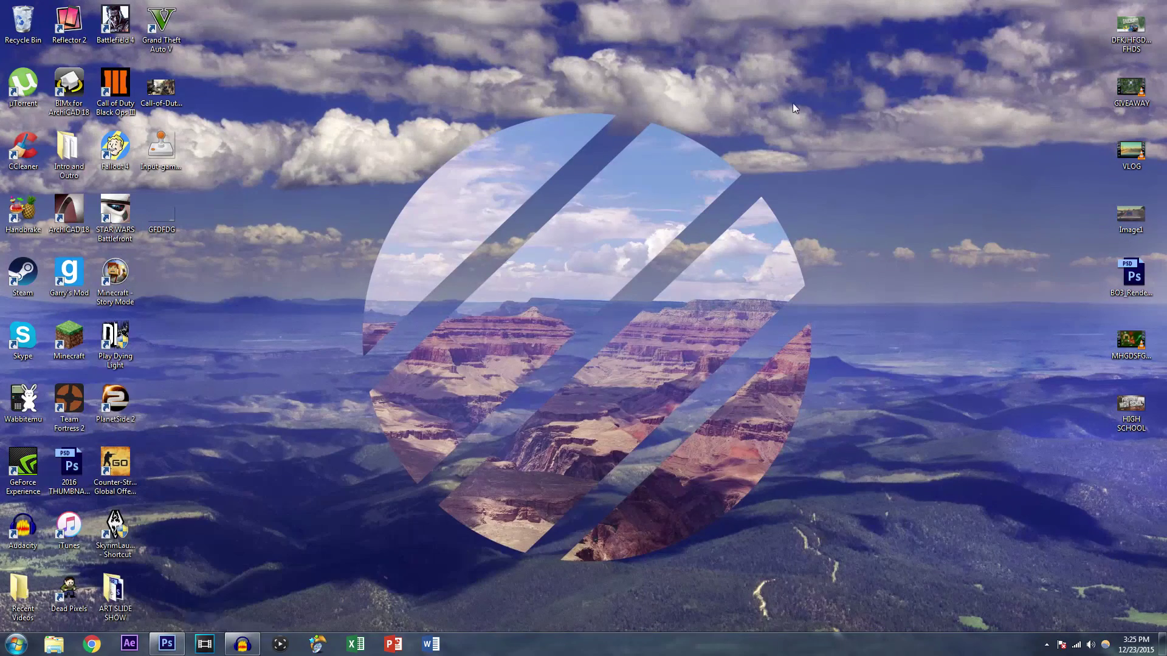
Open GFDFDG.png from the desktop in Windows Photo Viewer to preview it
click(160, 206)
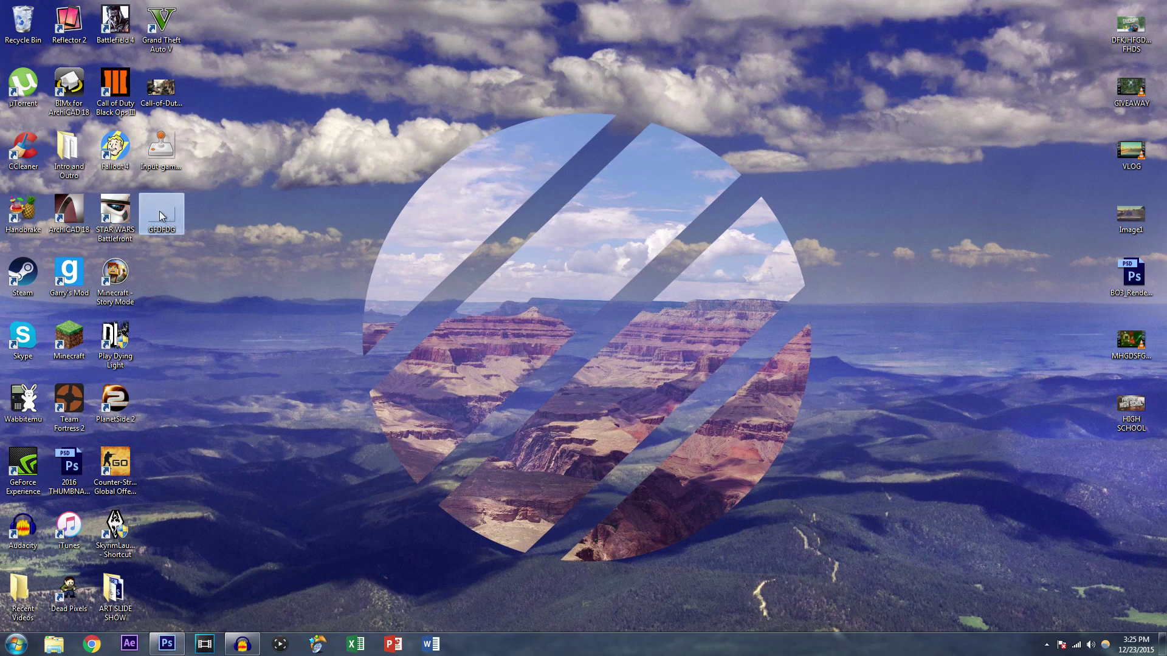
double_click(162, 216)
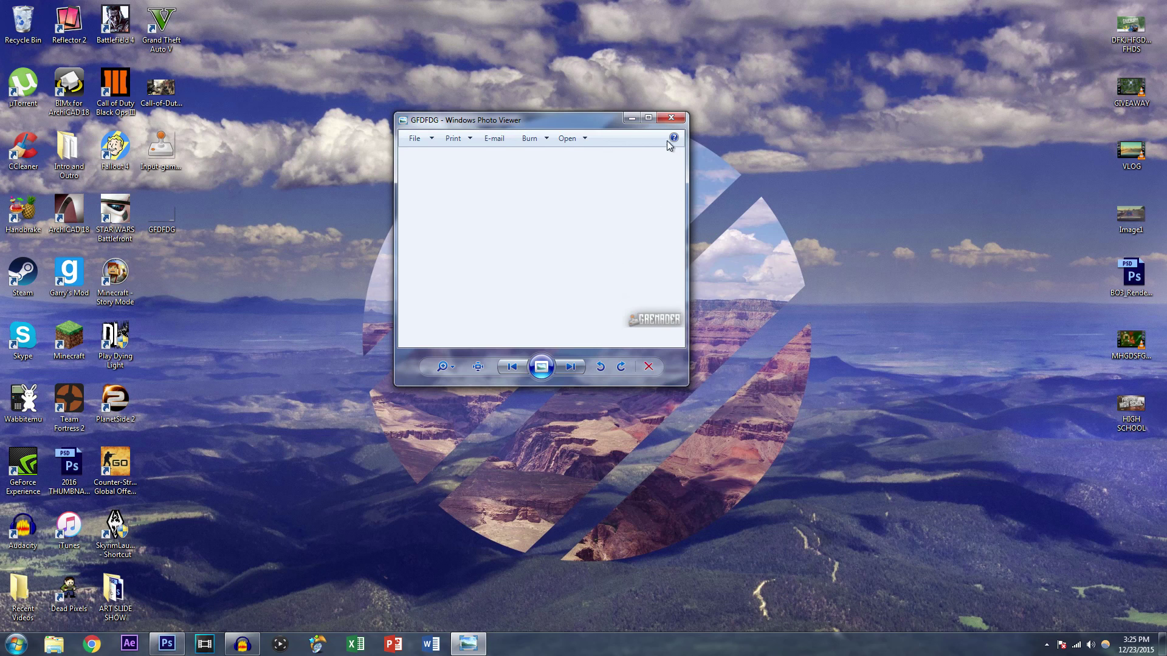
click(672, 121)
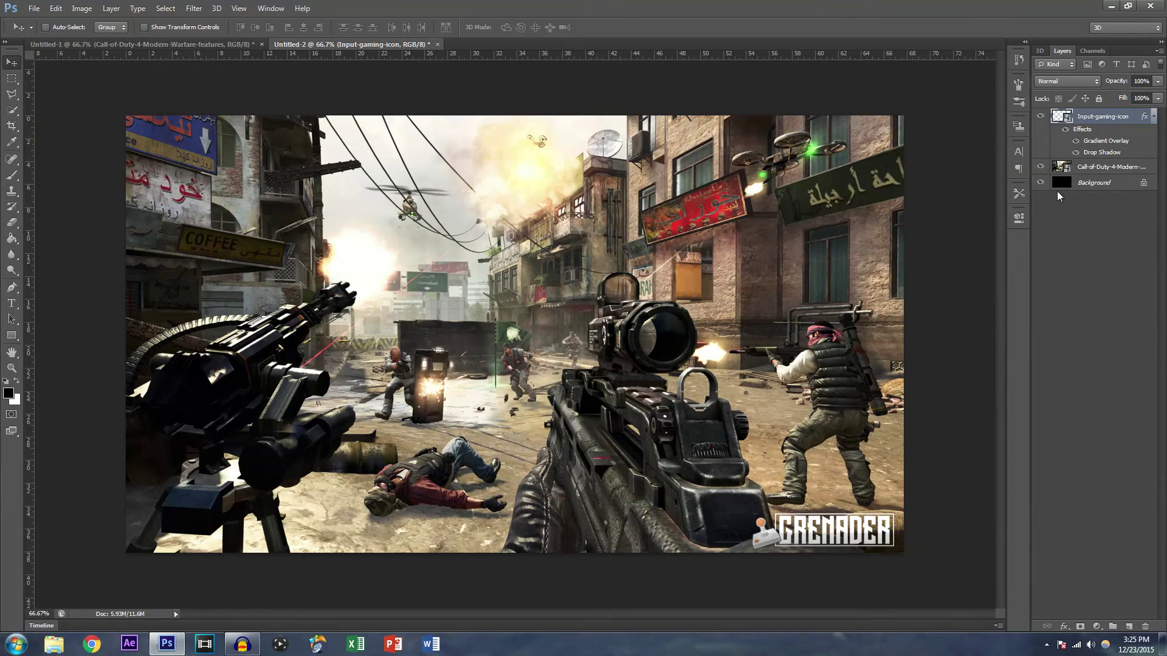